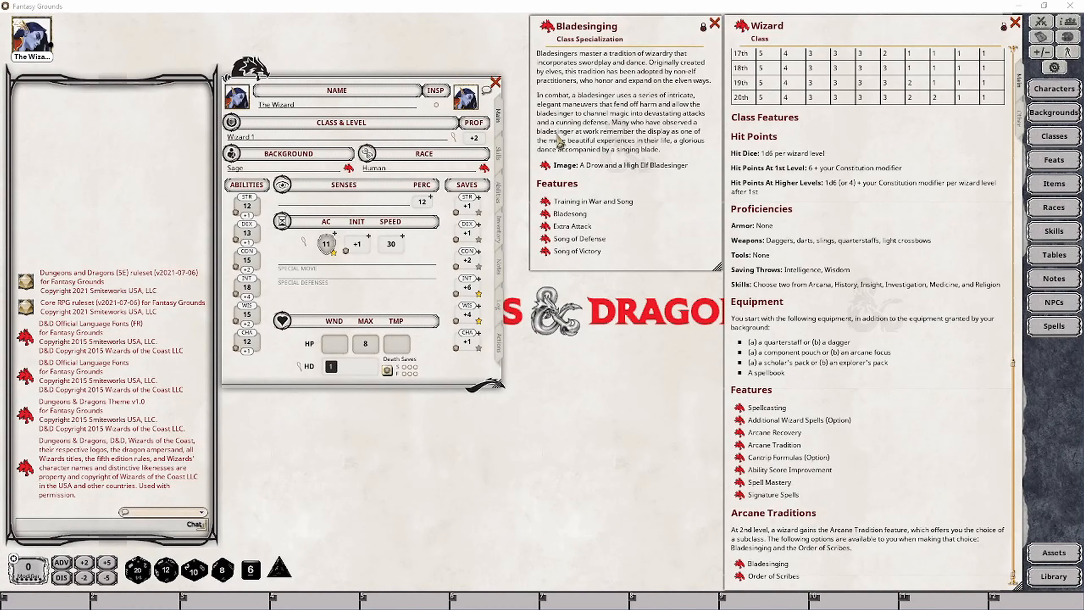
- Add a second Wizard level to the character and choose Bladesinging as the Arcane Tradition
left_click_drag(744, 28, 261, 141)
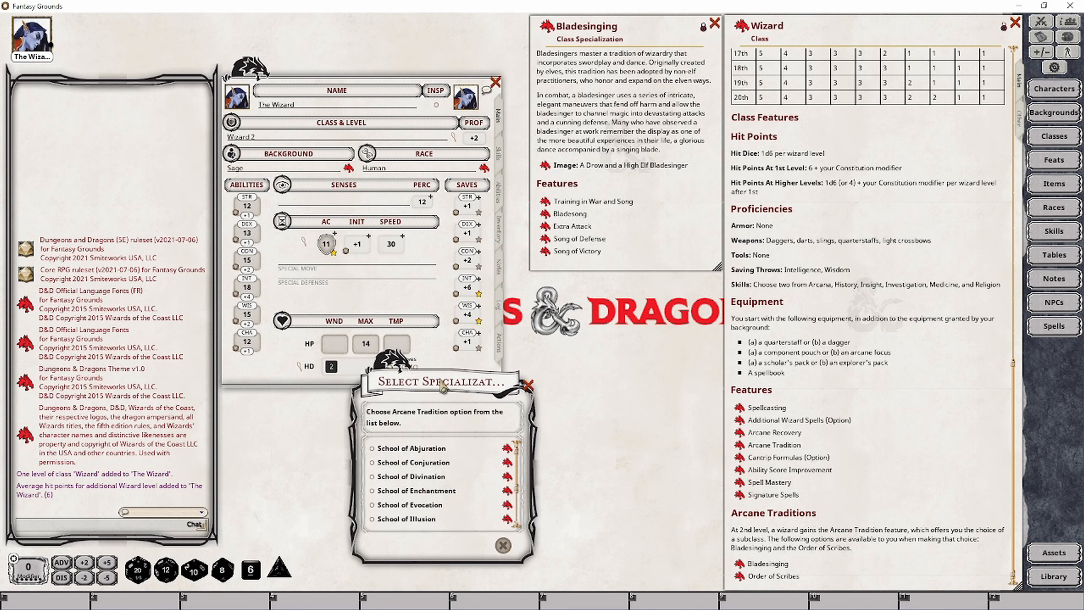
scroll(456, 496, "down", 4)
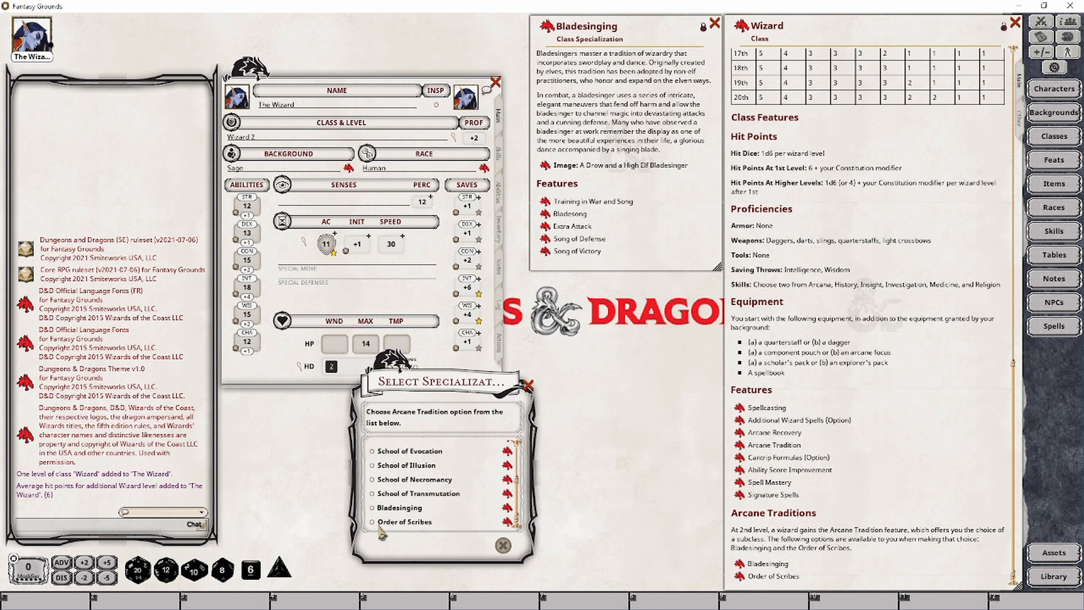
left_click(373, 508)
left_click(499, 545)
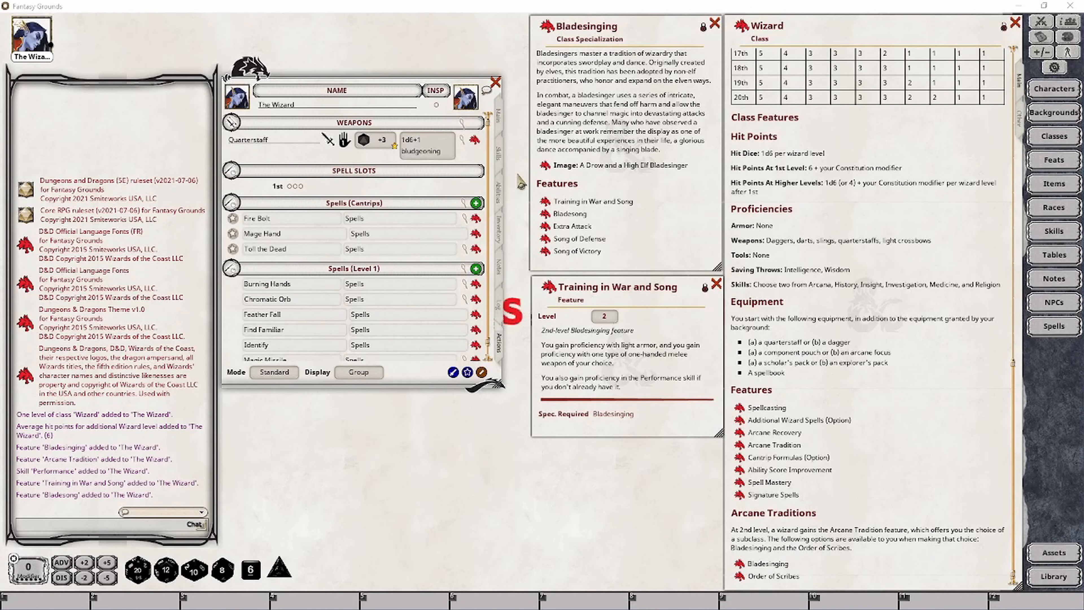
- Add Light Armor to the proficiencies among the character's abilities
left_click(499, 192)
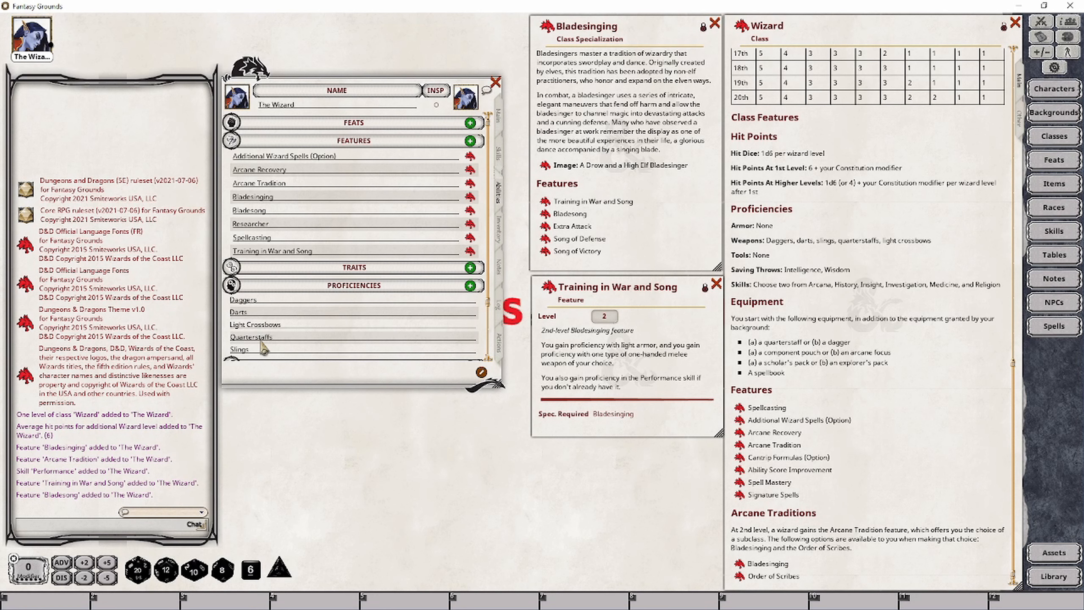
scroll(286, 303, "down", 1)
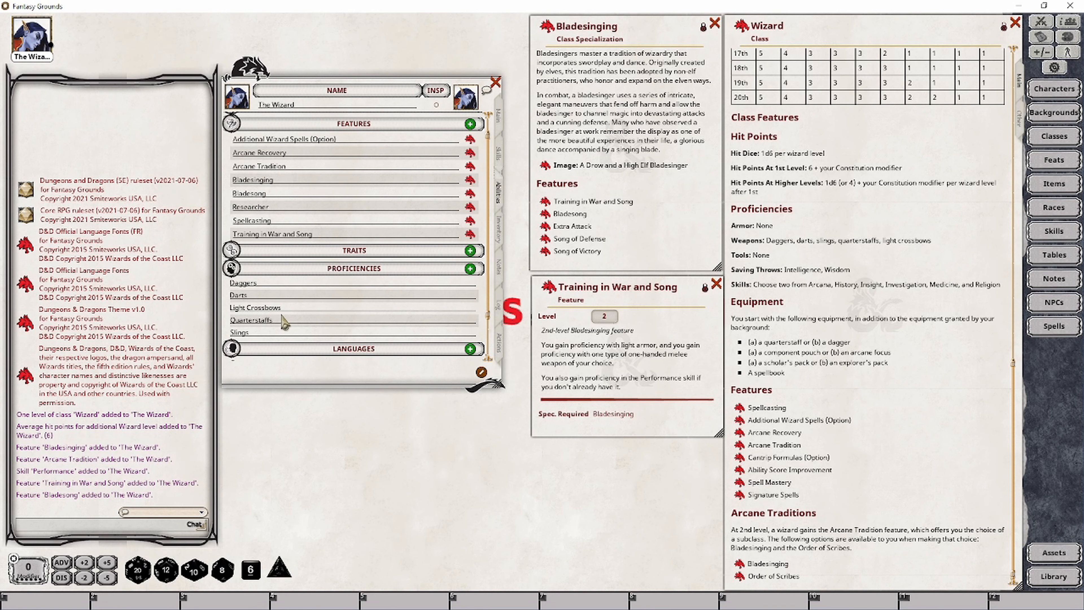
left_click(267, 335)
key("Return")
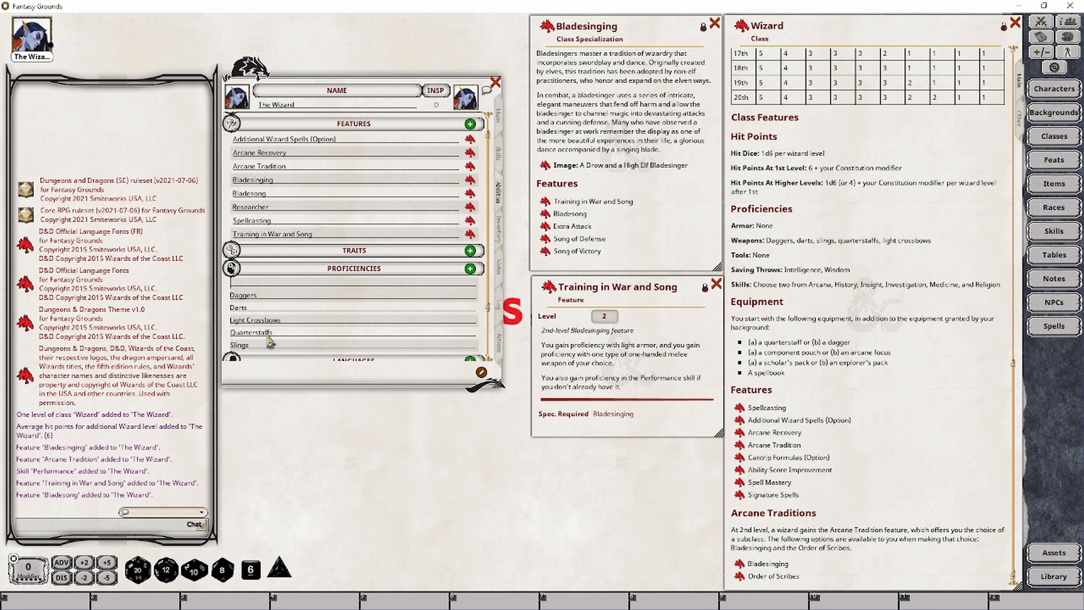
type("Light Armor")
- Open the weapon table linked from the Wizard class's equipment section and go to its martial weapons
left_click(1055, 139)
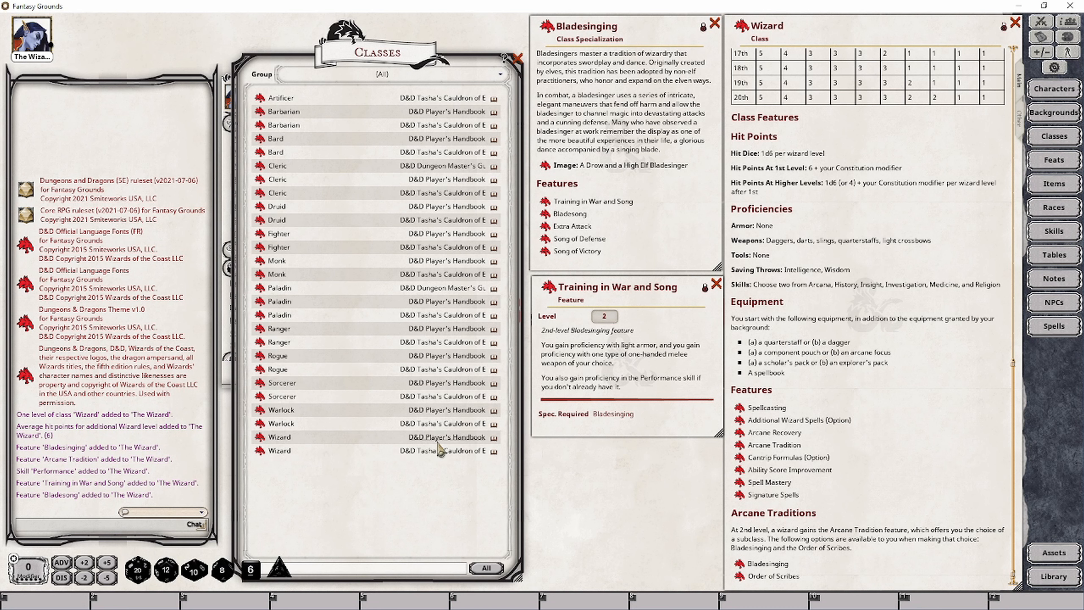
left_click(289, 451)
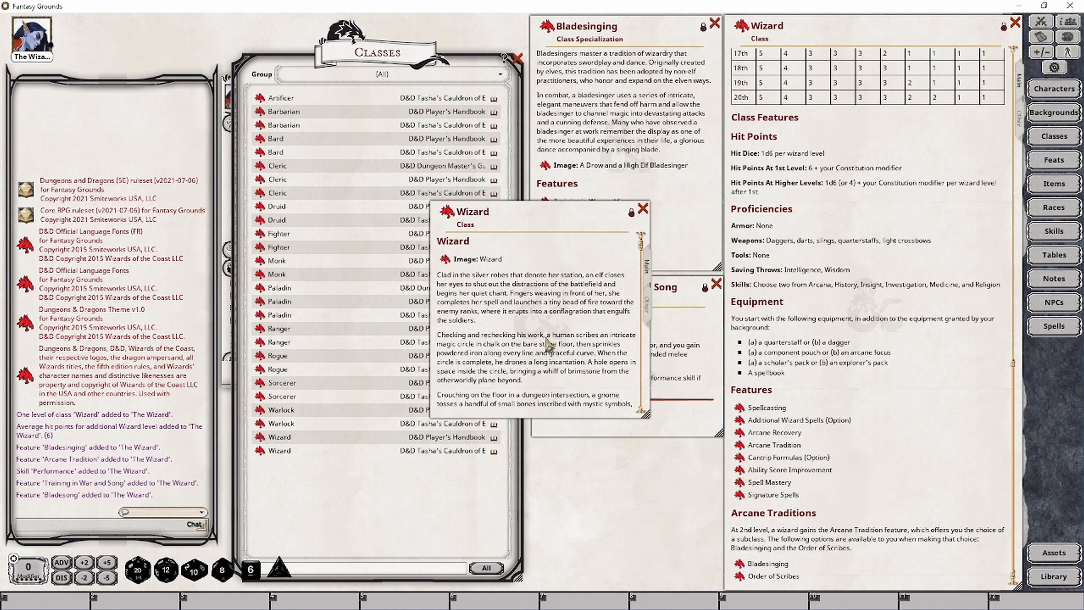
left_click(519, 59)
left_click_drag(642, 258, 641, 342)
scroll(568, 333, "down", 10)
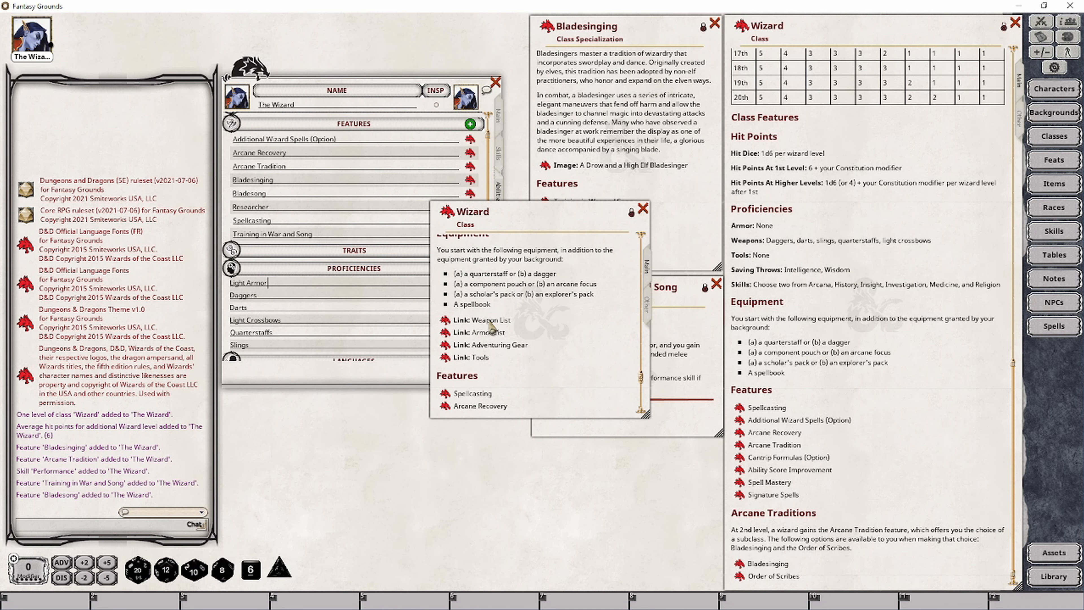
left_click(446, 320)
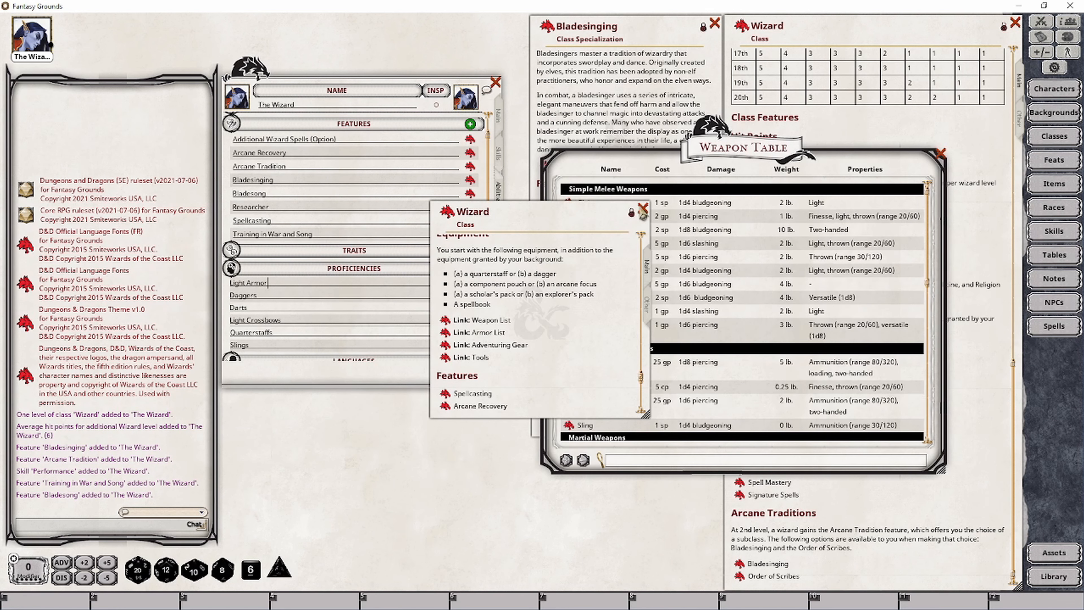
left_click(643, 209)
left_click_drag(742, 147, 664, 148)
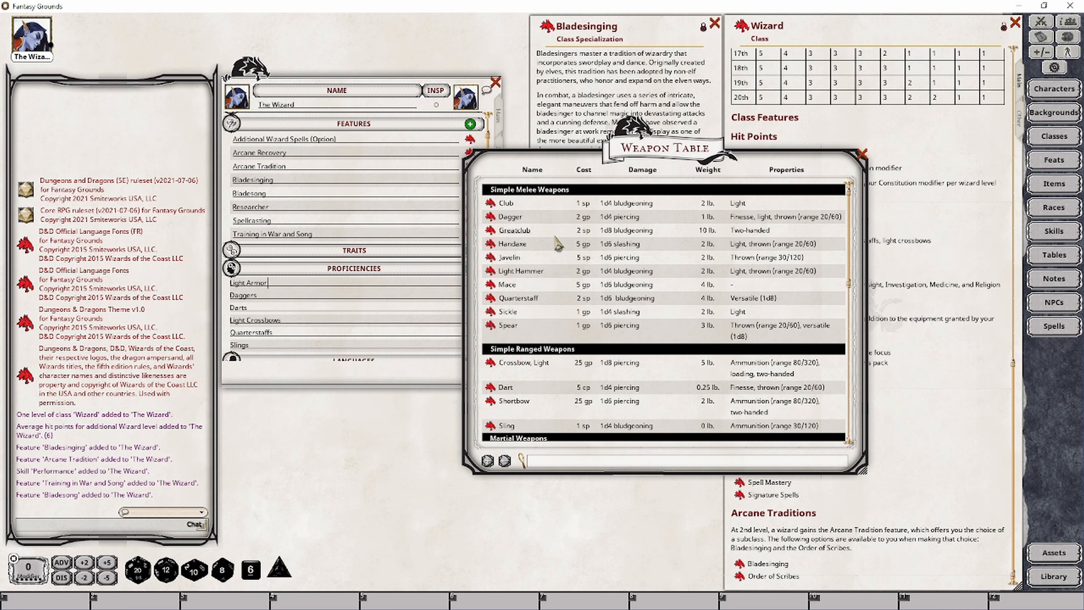
scroll(558, 244, "down", 5)
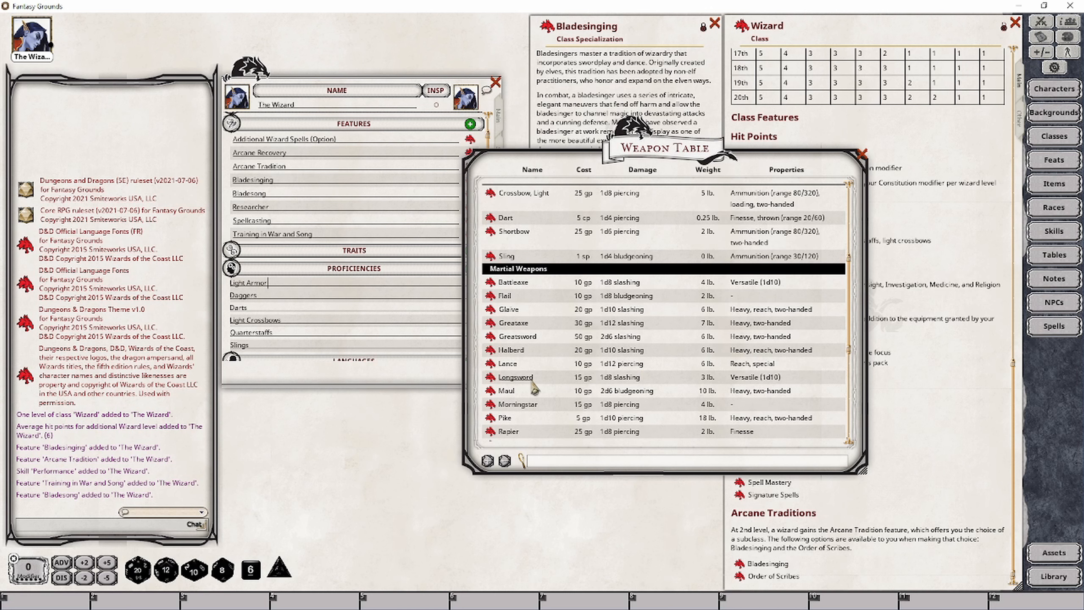
- Add Longsword to the character's proficiencies
left_click(372, 372)
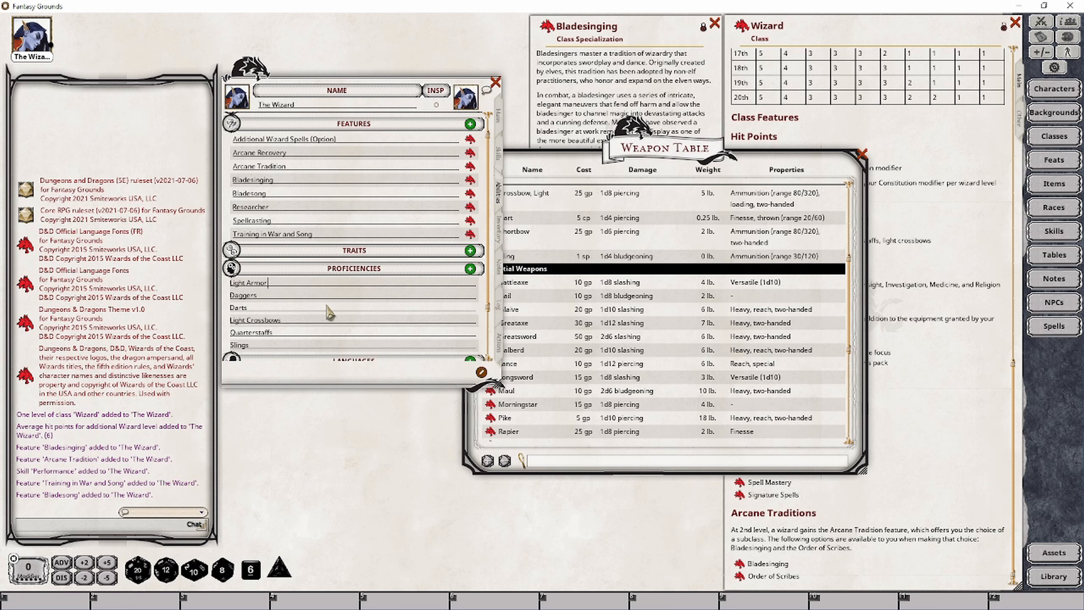
type("Long")
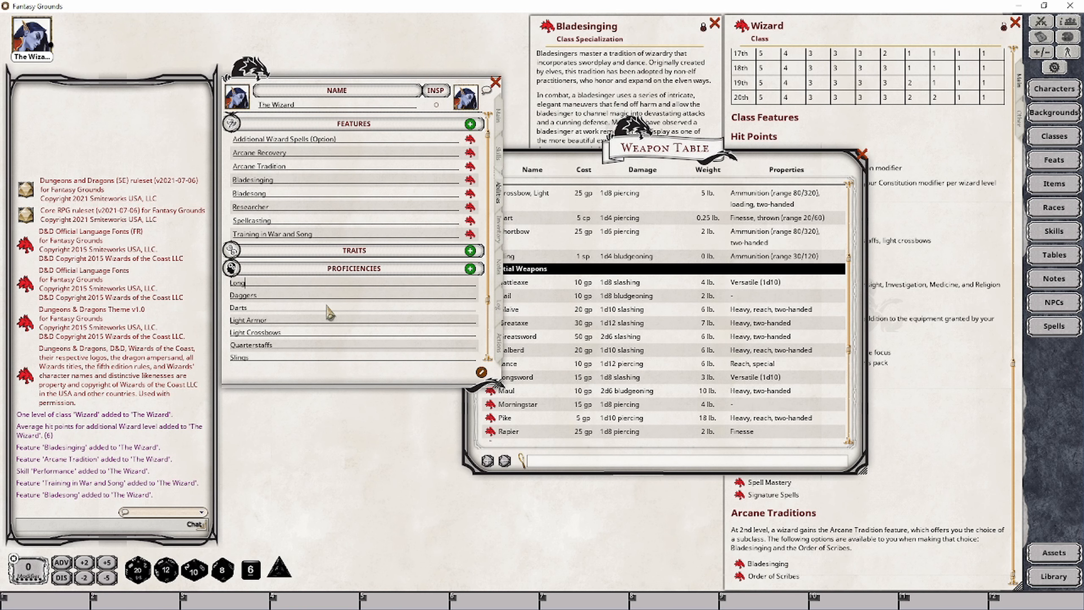
type("sword")
key("Return")
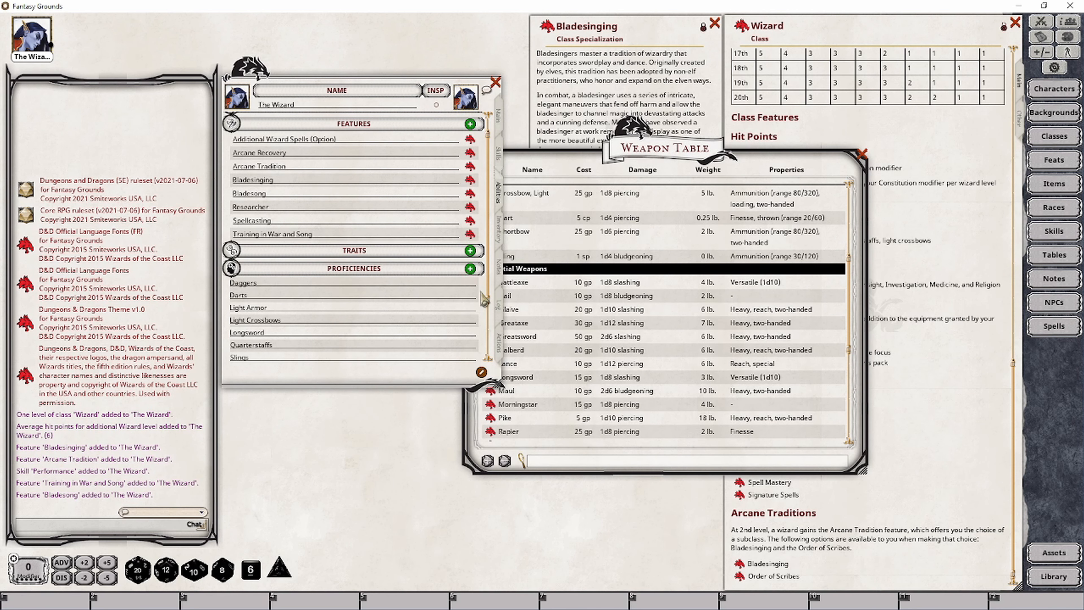
- Add a Longsword from the weapon table to the character's inventory, close the table and equip the sword
left_click(499, 231)
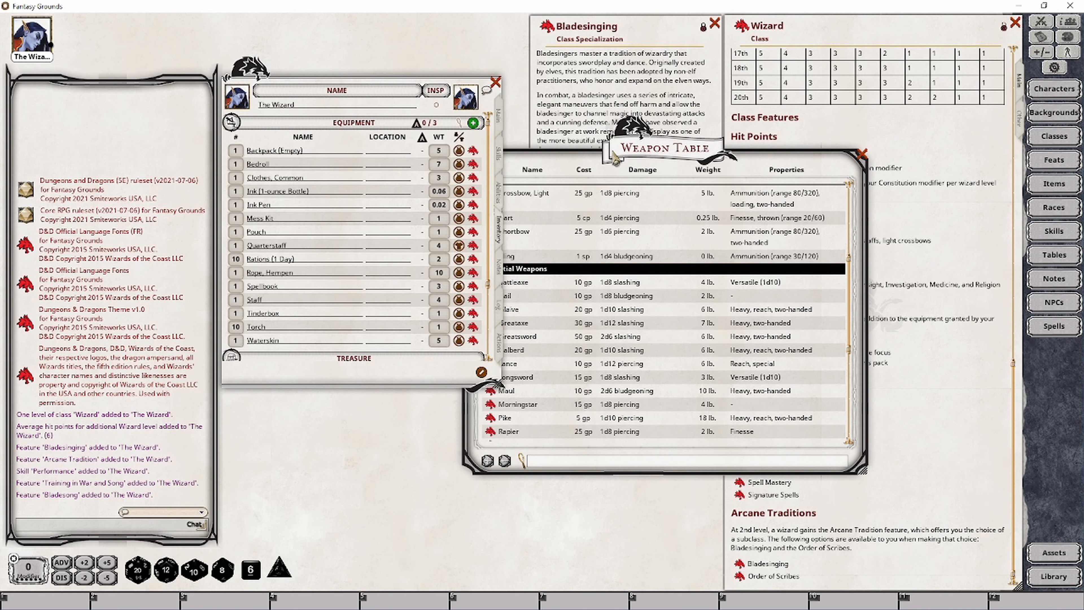
left_click_drag(621, 168, 690, 163)
left_click_drag(556, 370, 306, 281)
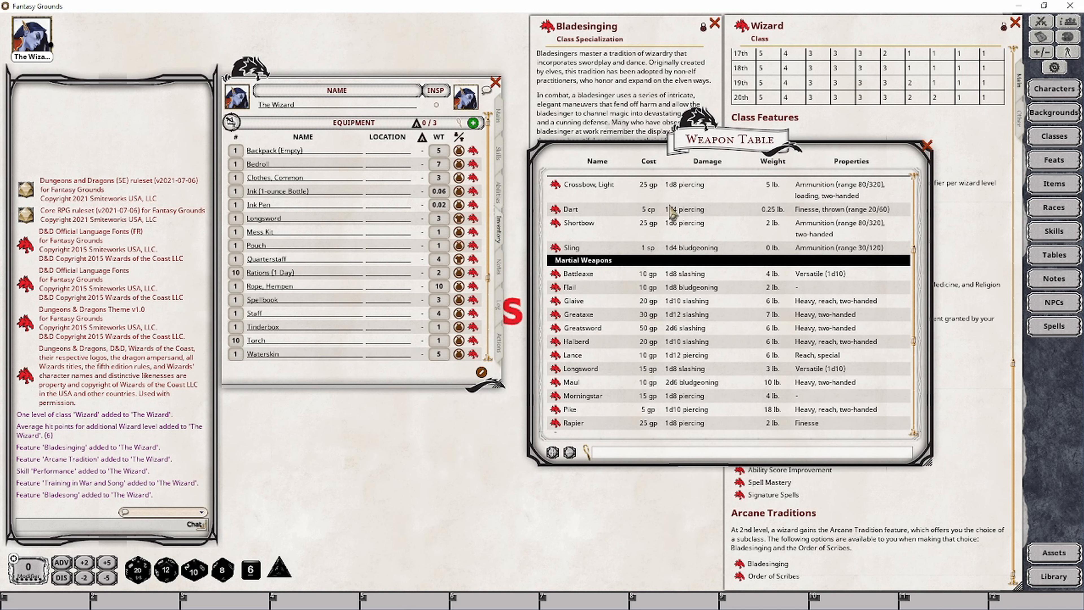
left_click(927, 145)
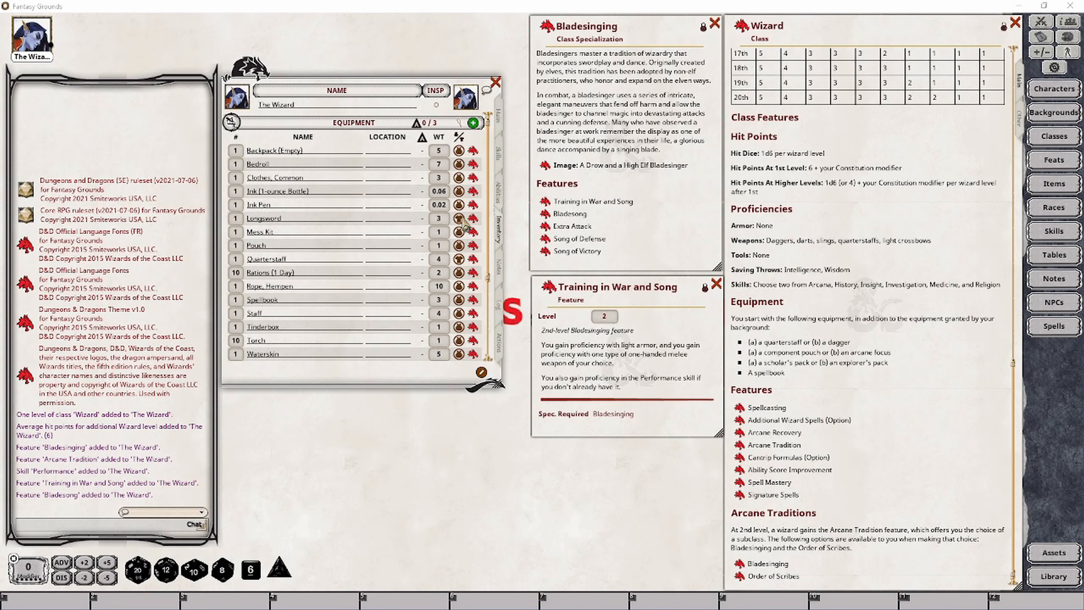
- Cycle the Longsword's handling modes among the character's actions, including Off Hand, back to its original mode
left_click(499, 347)
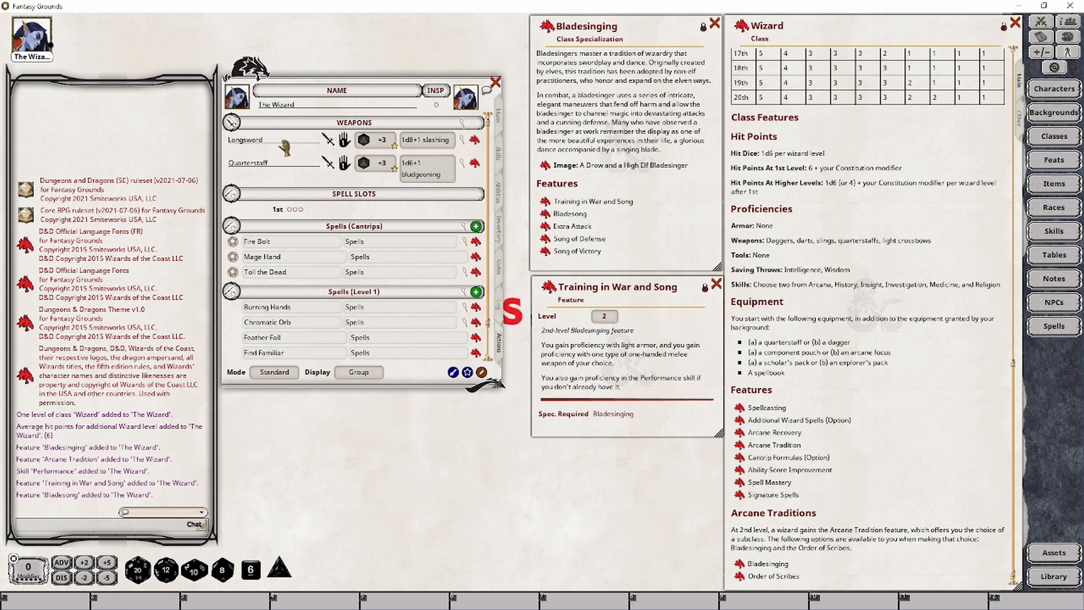
left_click(344, 140)
left_click(344, 143)
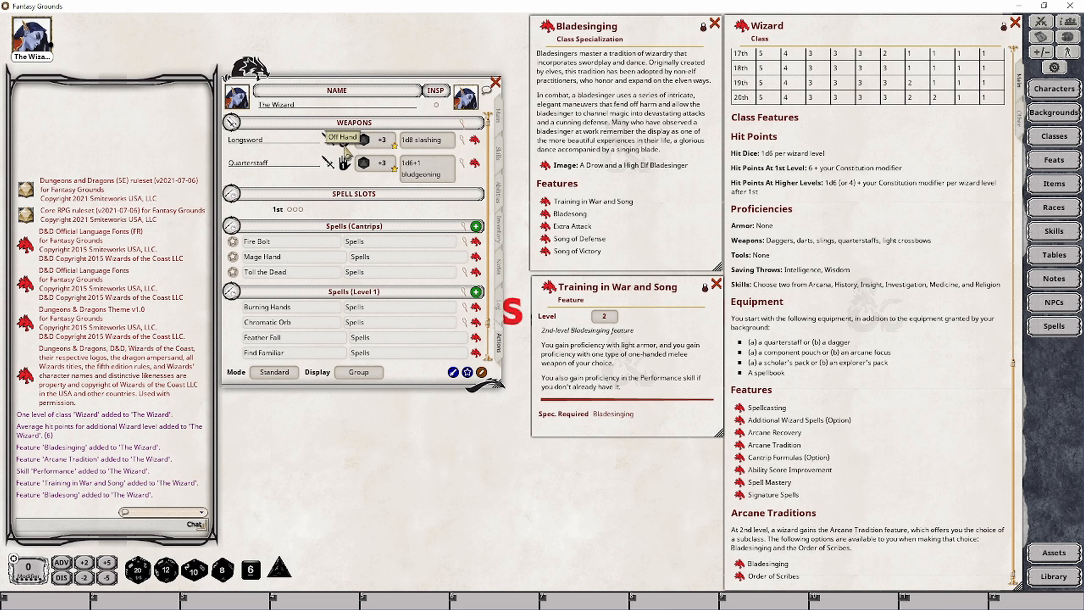
left_click(344, 141)
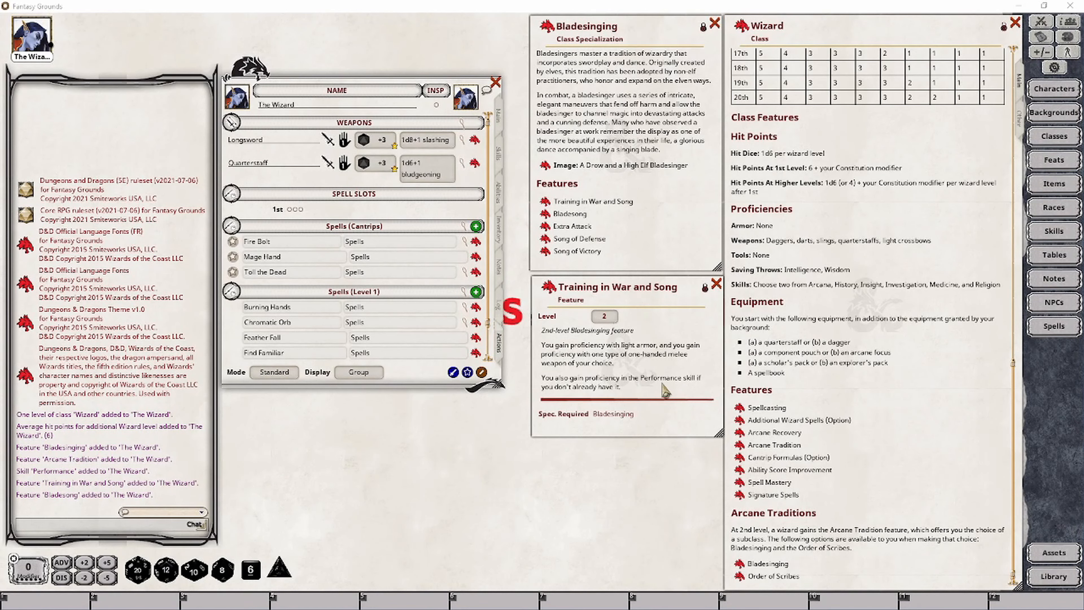
- Put the Bladesong power in a group named Bladesinging
left_click(499, 155)
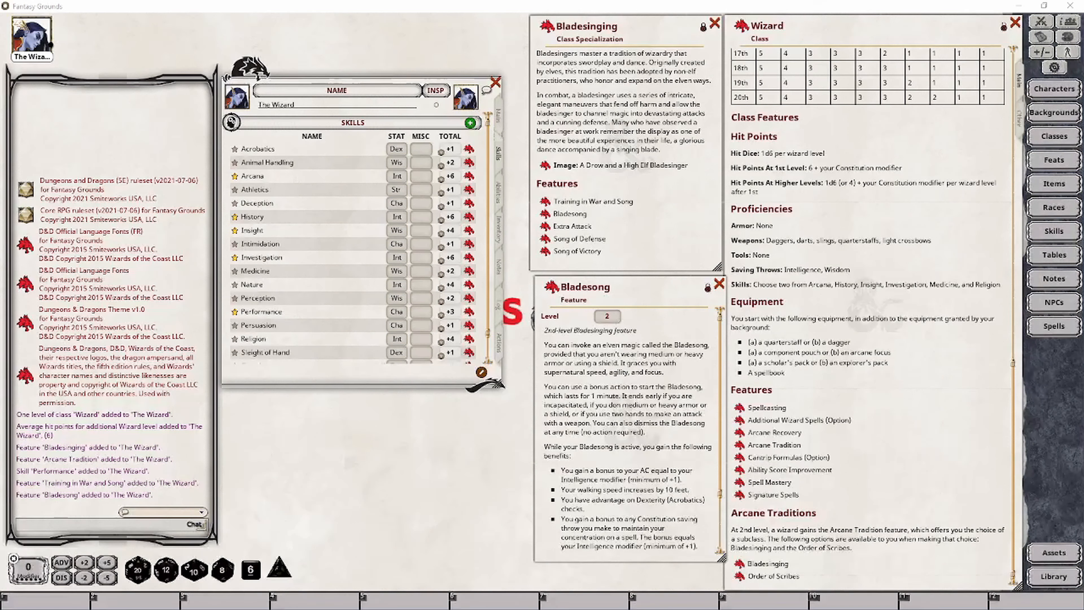
left_click(499, 344)
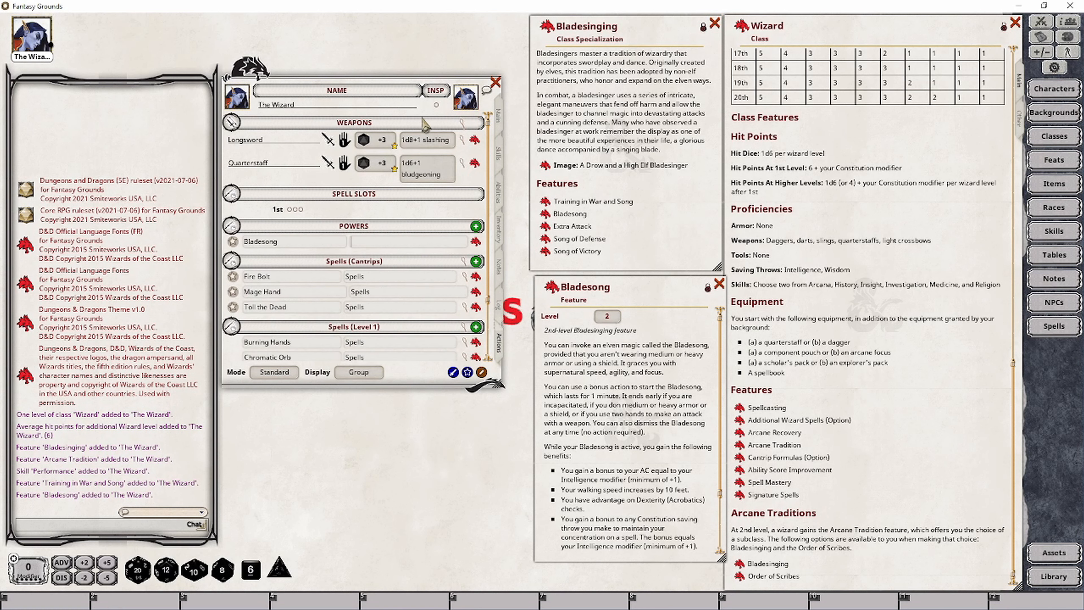
type("Bladesing8ing")
key("Left")
key("Left")
key("Left")
key("BackSpace")
key("Return")
- Add an effect to the Bladesong power with the description "Bladesong; AC: [INT]; ADVSKILL: acrobatics; SAVE: [INT] concentration"
right_click(437, 244)
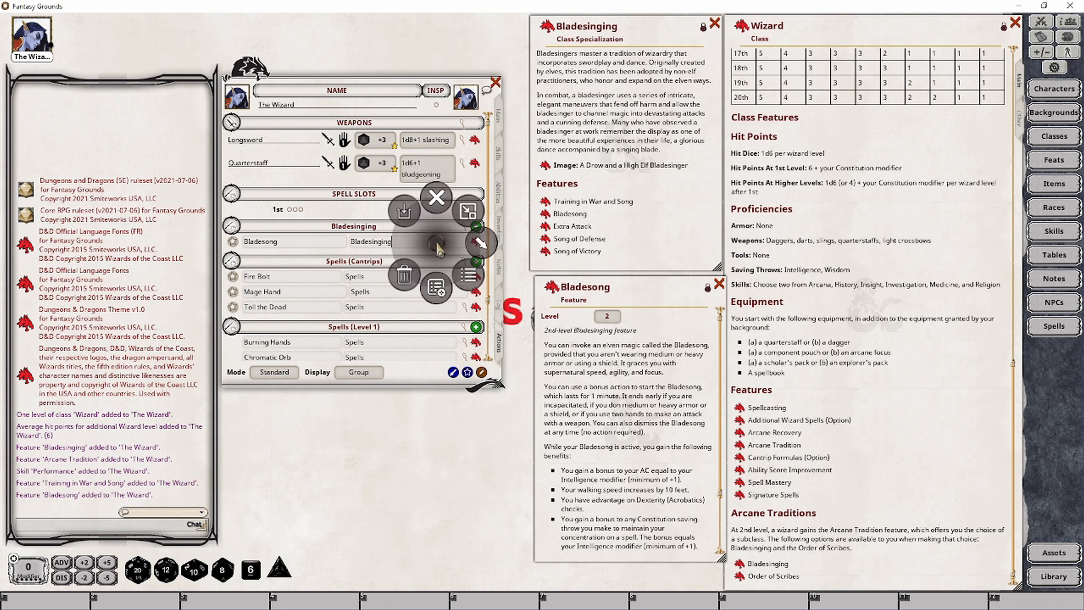
left_click(480, 243)
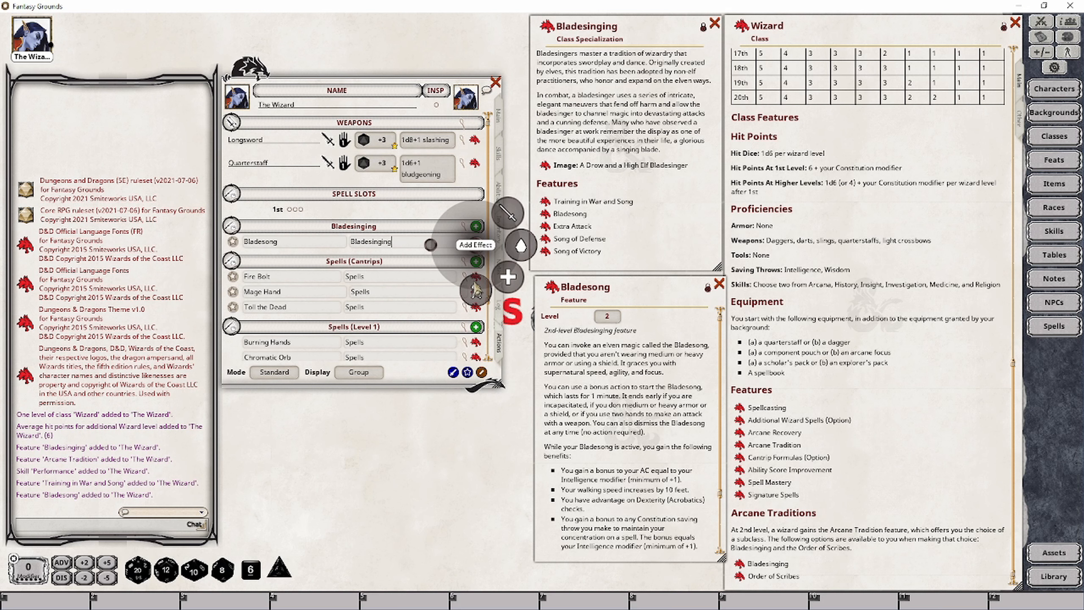
left_click(475, 290)
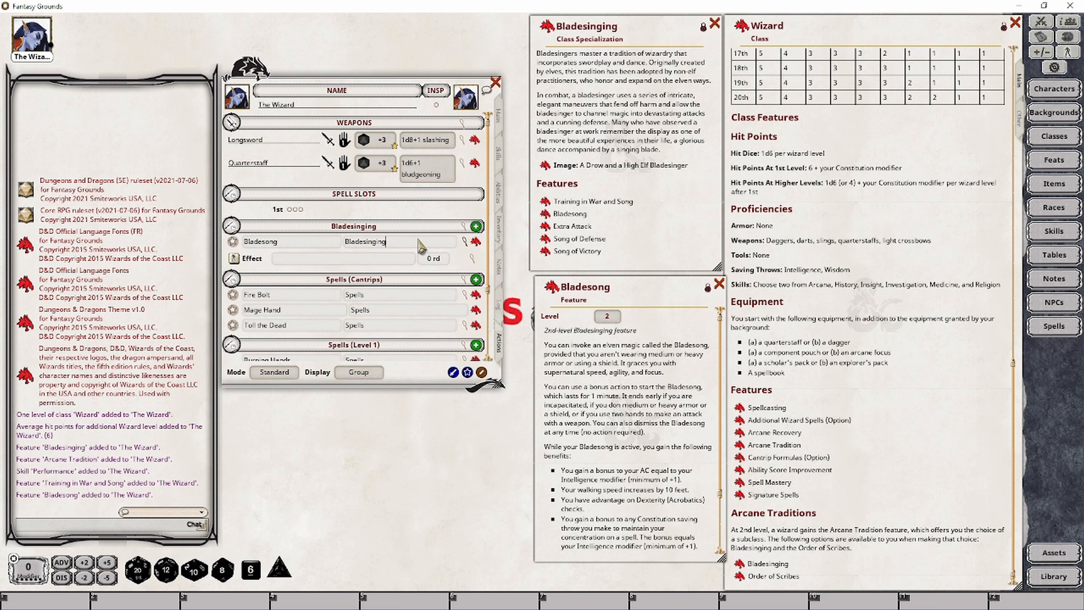
left_click(472, 263)
left_click_drag(509, 249, 379, 401)
left_click(375, 465)
type("Bladesong; AC: [INT]; ADVSKILL: acrobatics; SAVE: [INT] concentration")
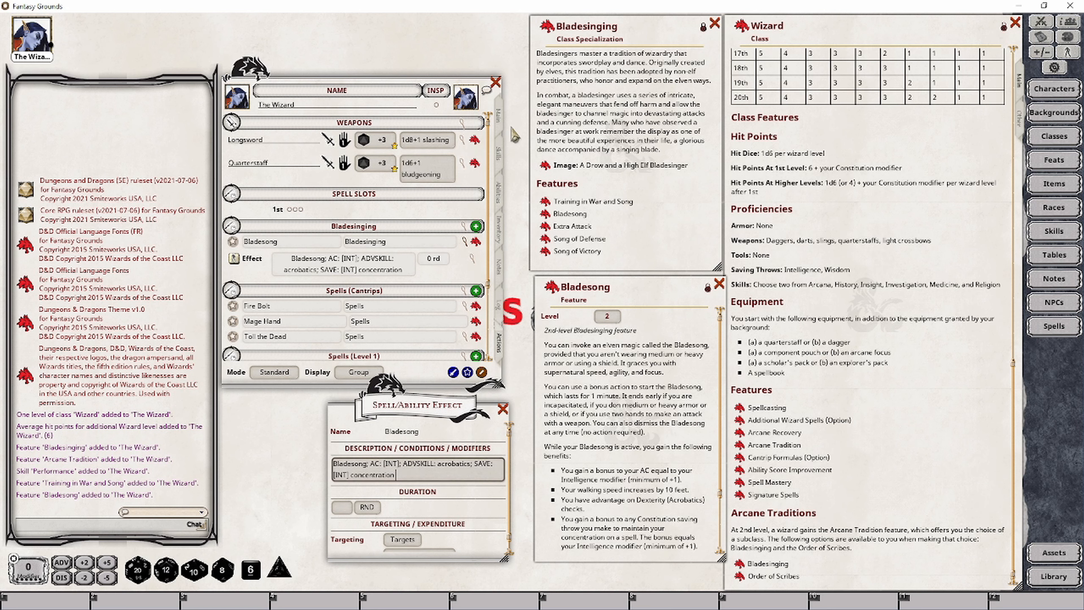
- Set the Bladesong effect's duration to 1 minute and its targeting to Self, and close the effect editor
left_click(498, 165)
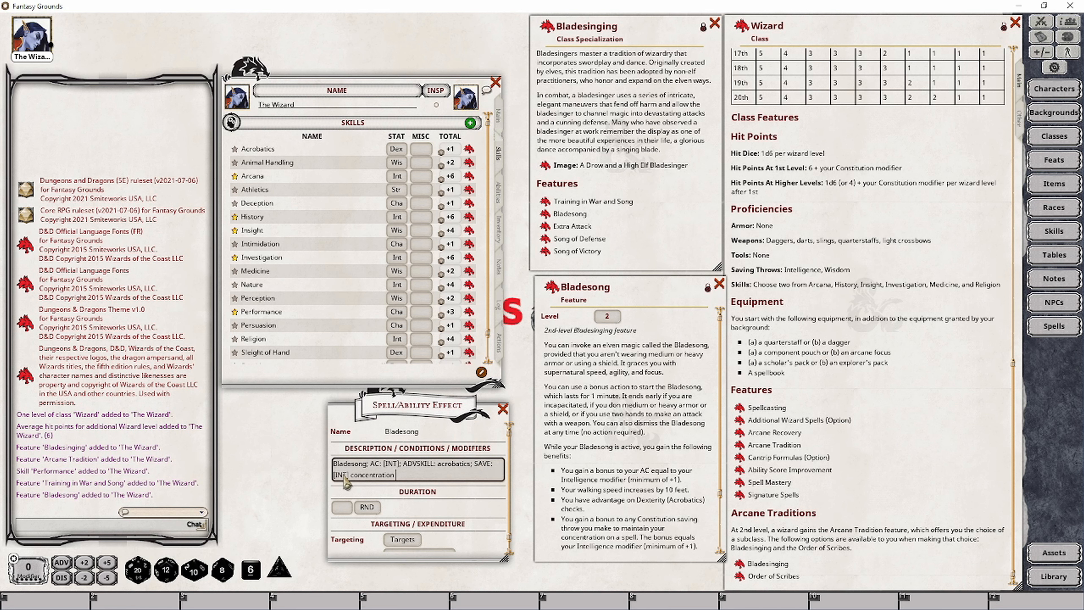
left_click(341, 507)
type("1")
left_click(371, 507)
scroll(449, 500, "down", 1)
left_click(402, 531)
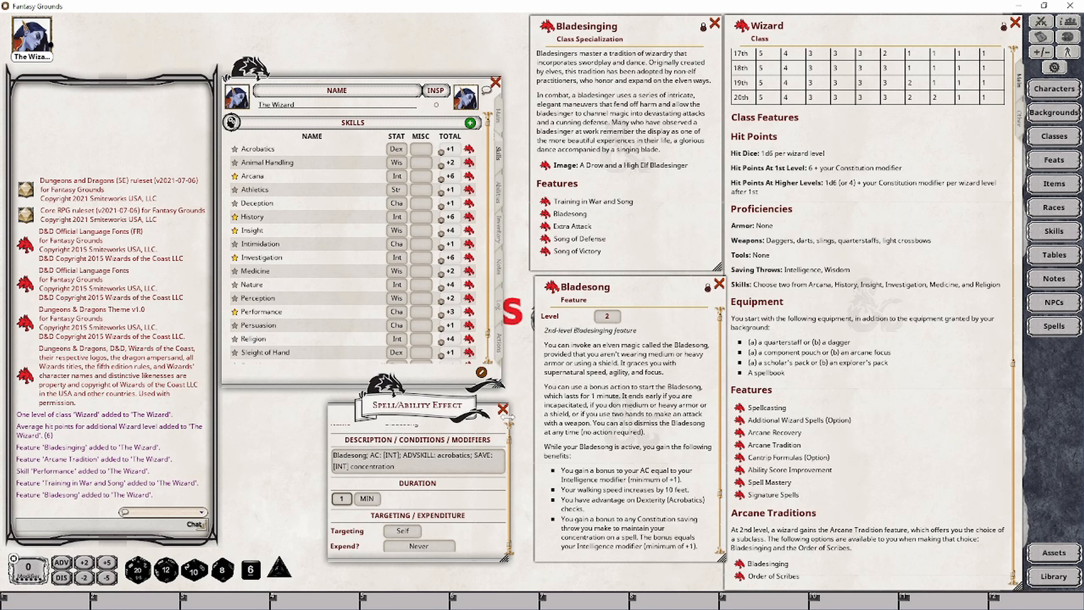
left_click(504, 409)
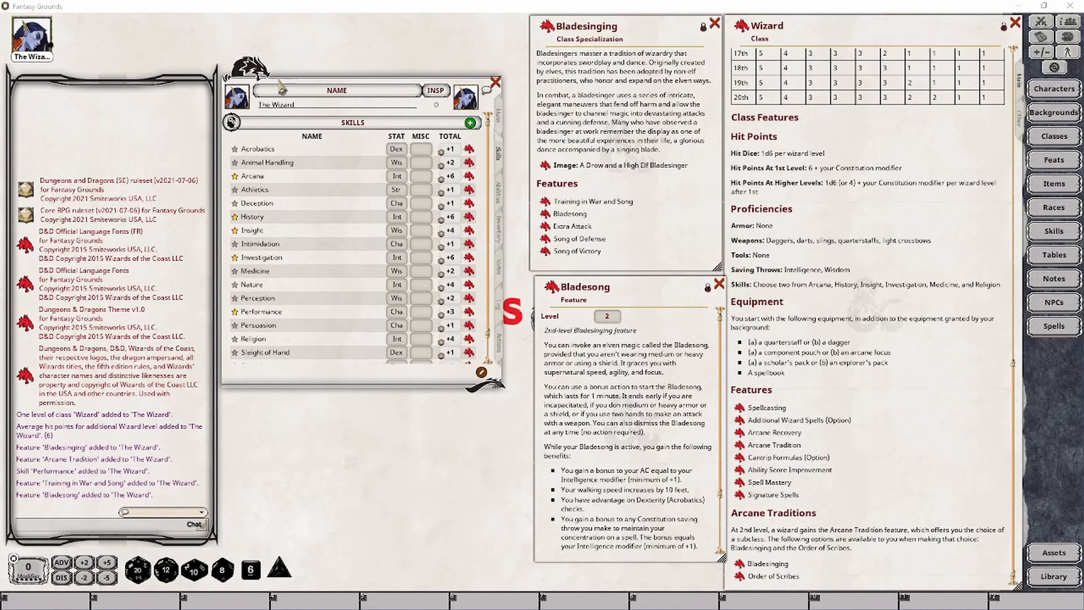
- Review the Bladesong power's entry among the actions and the character's main statistics
left_click(500, 346)
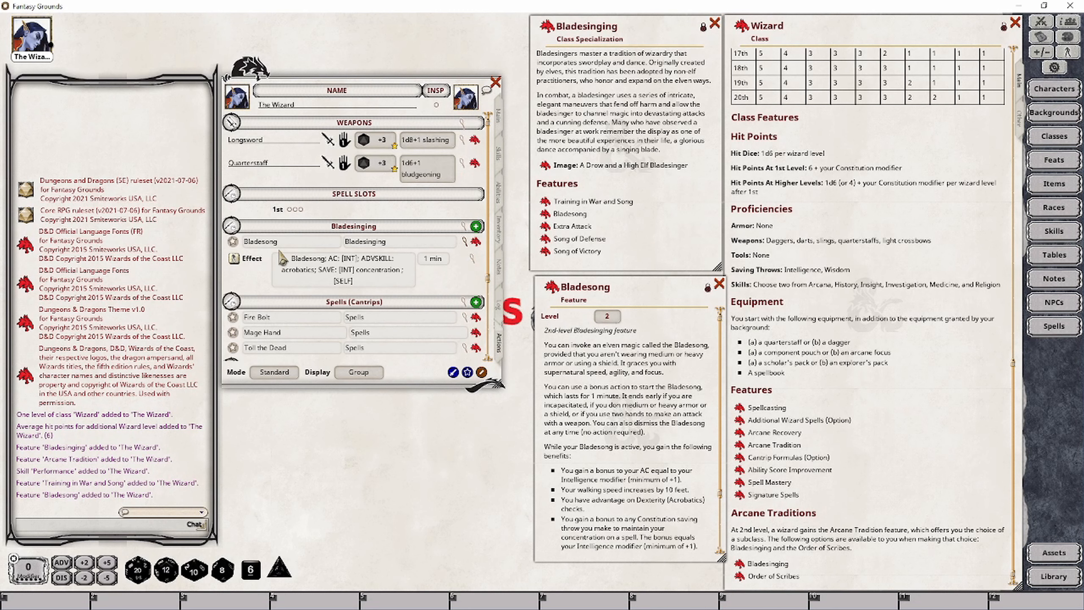
left_click(500, 120)
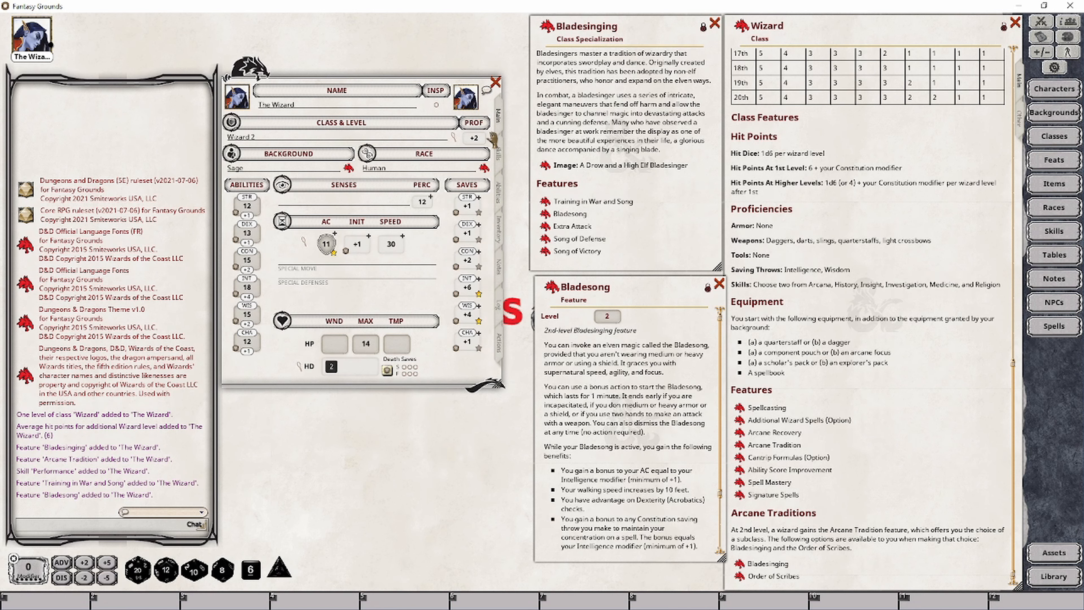
left_click(500, 329)
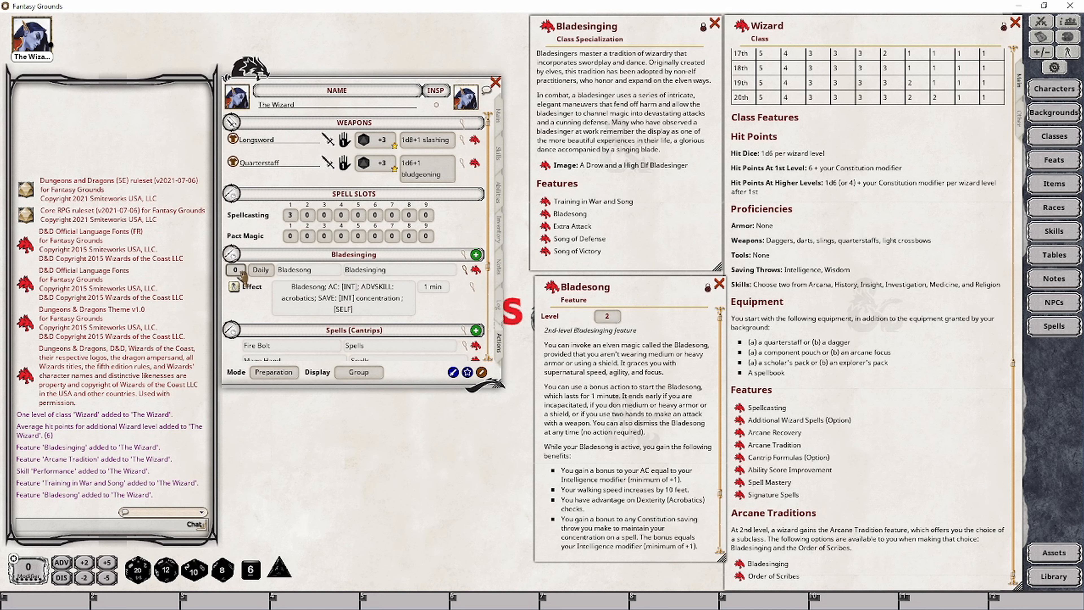
scroll(237, 271, "up", 2)
left_click(499, 121)
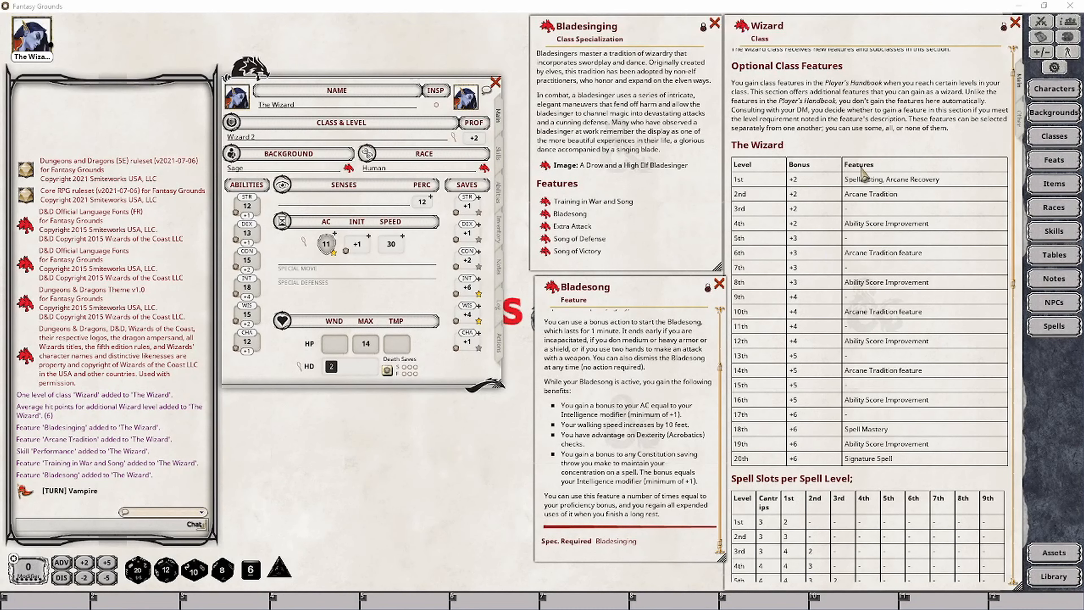
- Make The Wizard the active combatant in the combat tracker and apply the Bladesong effect to The Wizard
left_click(1041, 22)
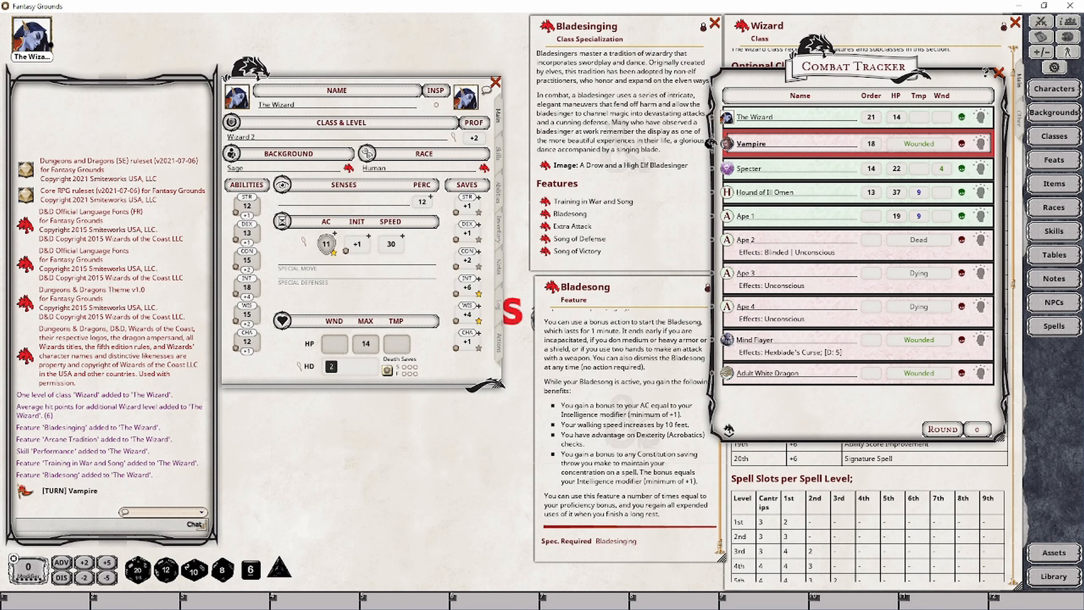
left_click_drag(710, 143, 710, 119)
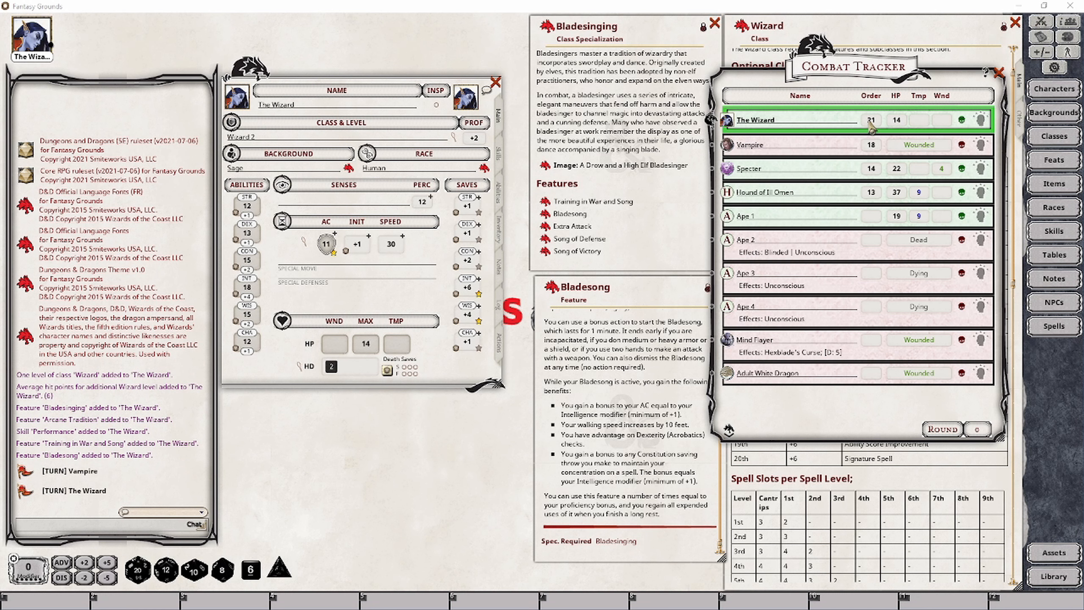
left_click(612, 348)
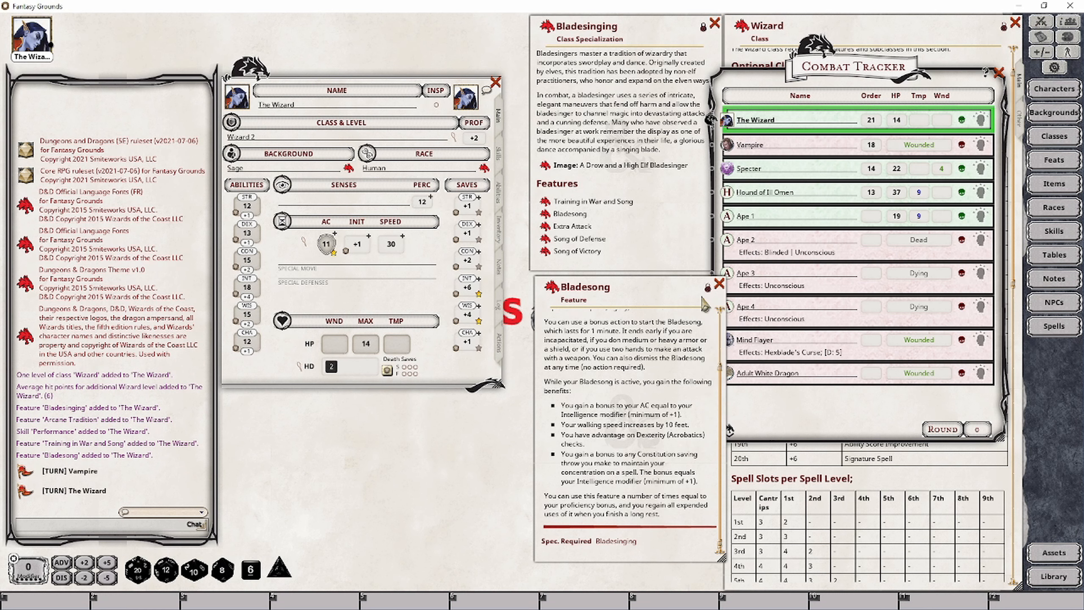
scroll(685, 455, "up", 2)
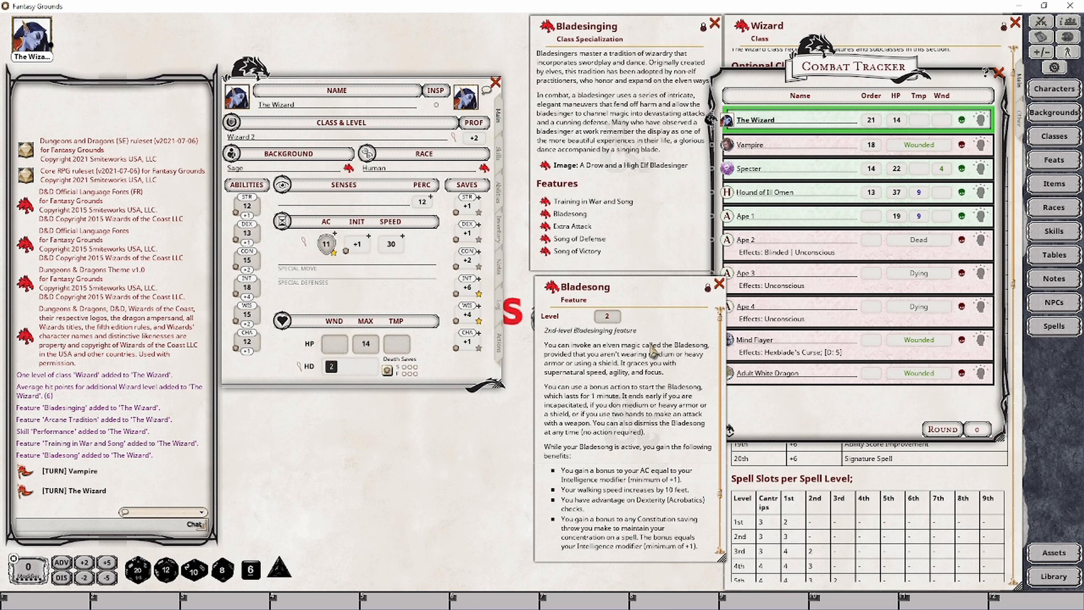
left_click(795, 419)
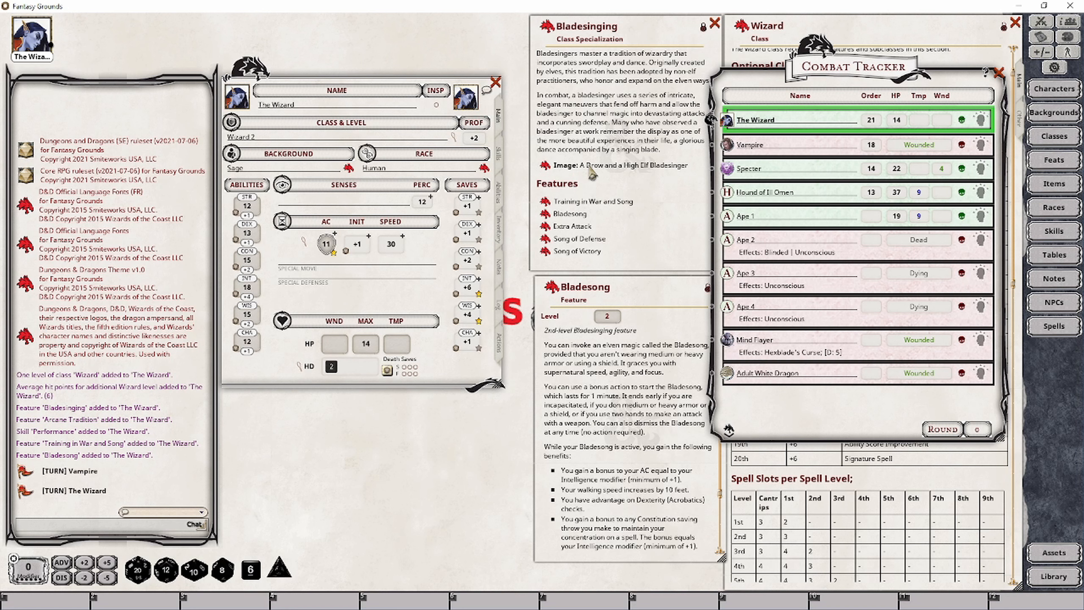
left_click(603, 377)
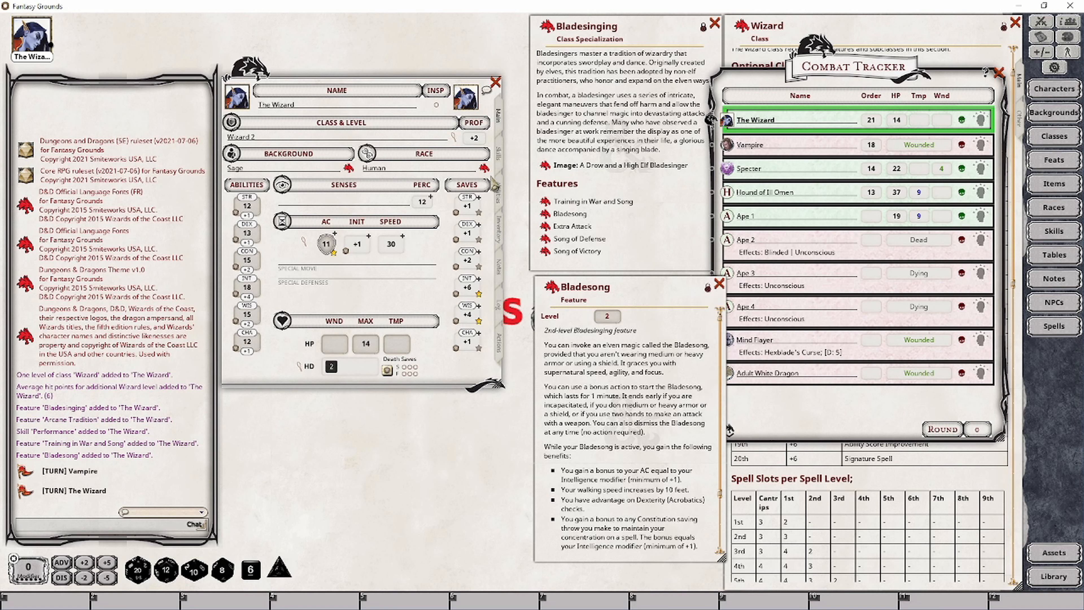
left_click(499, 344)
left_click(234, 287)
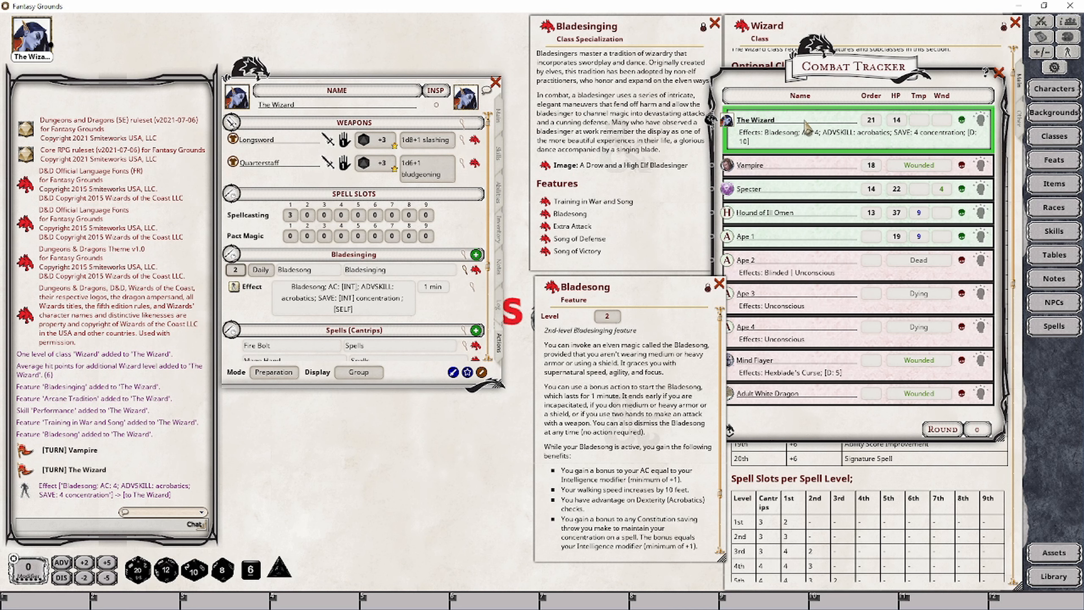
- Advance combat to the Vampire's turn and use its unarmed strike against The Wizard
left_click(499, 115)
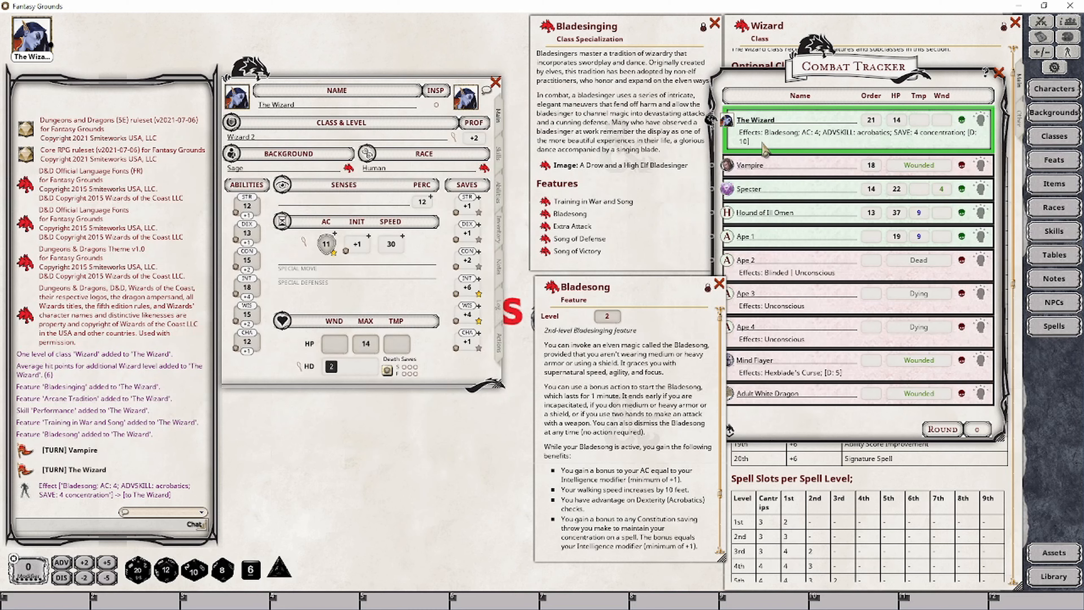
left_click_drag(709, 120, 674, 117)
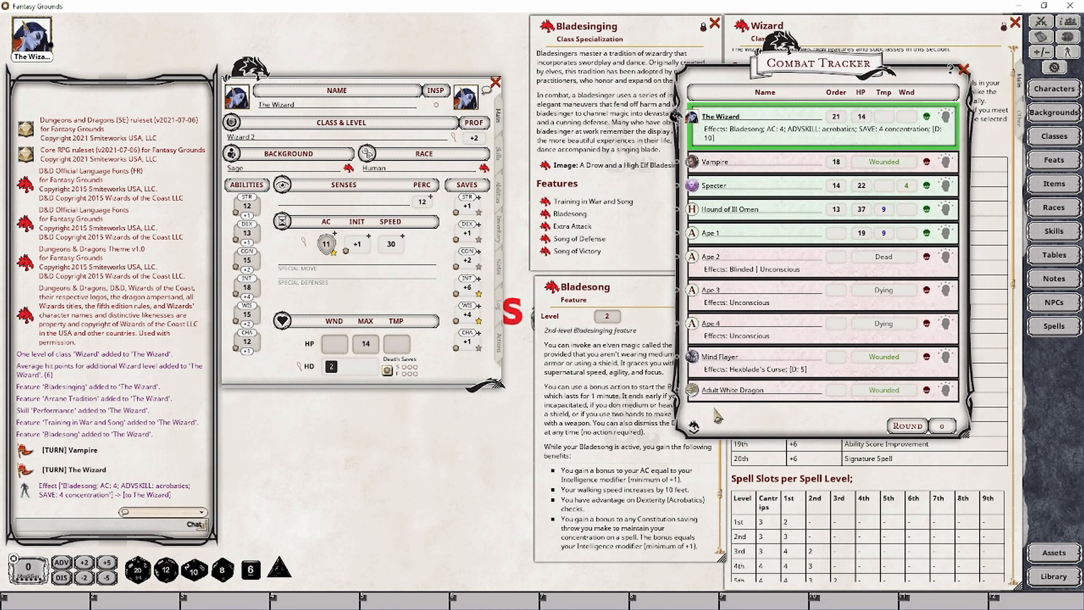
left_click(693, 428)
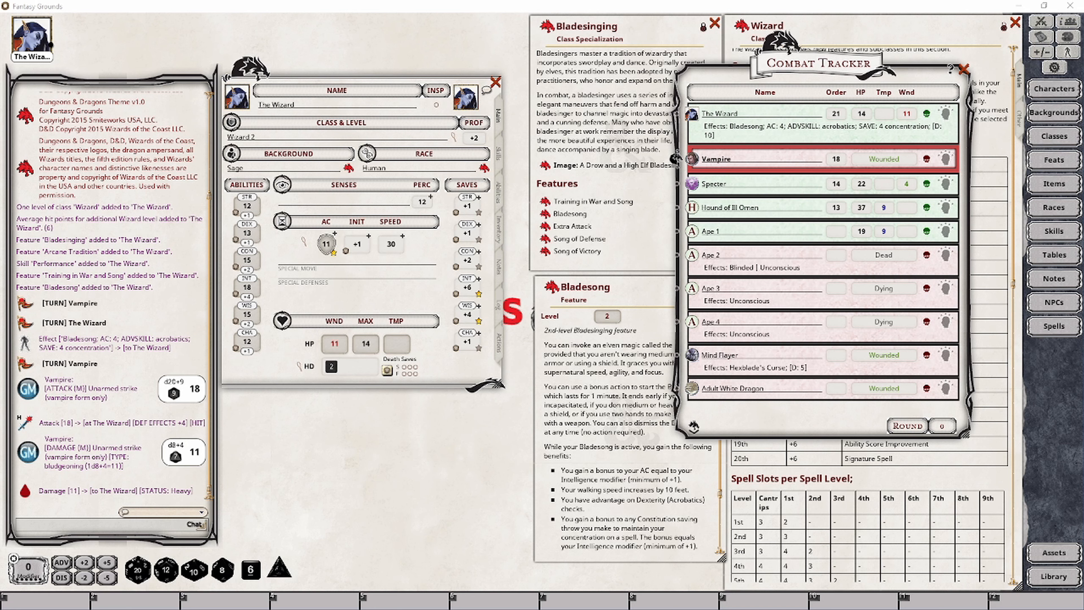
- Roll an Acrobatics check under Bladesong, and apply Expeditious Retreat to test The Wizard's concentration save against Vampire damage
left_click(499, 154)
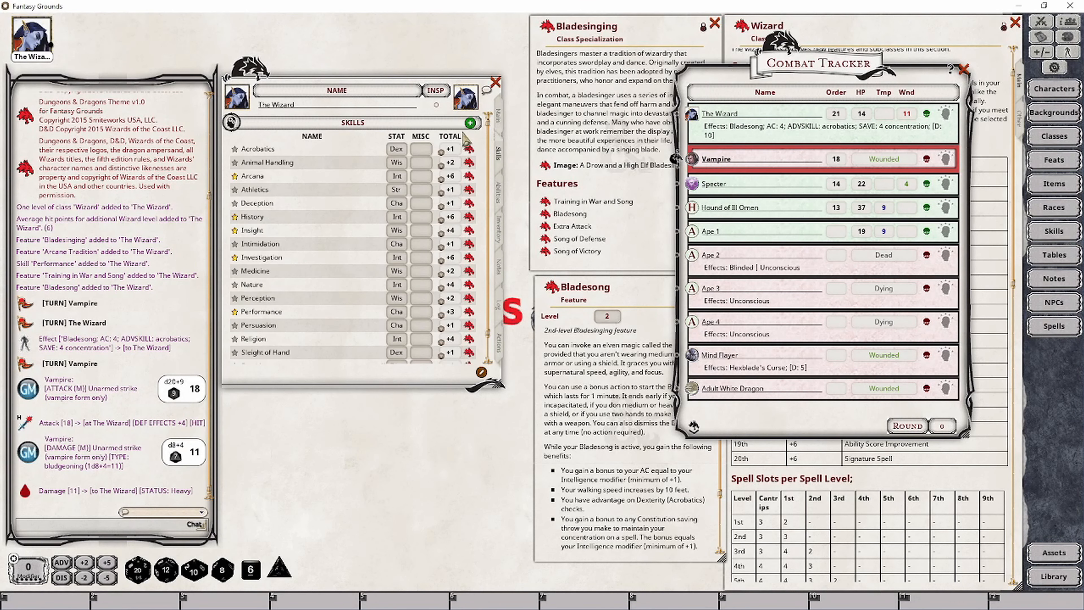
left_click_drag(441, 151, 95, 136)
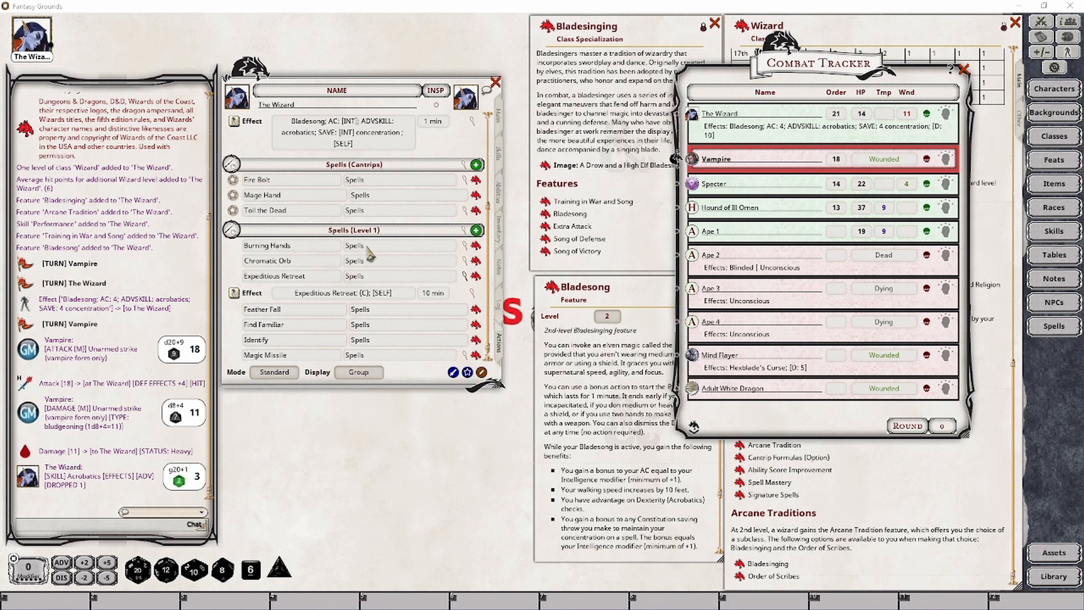
left_click(234, 293)
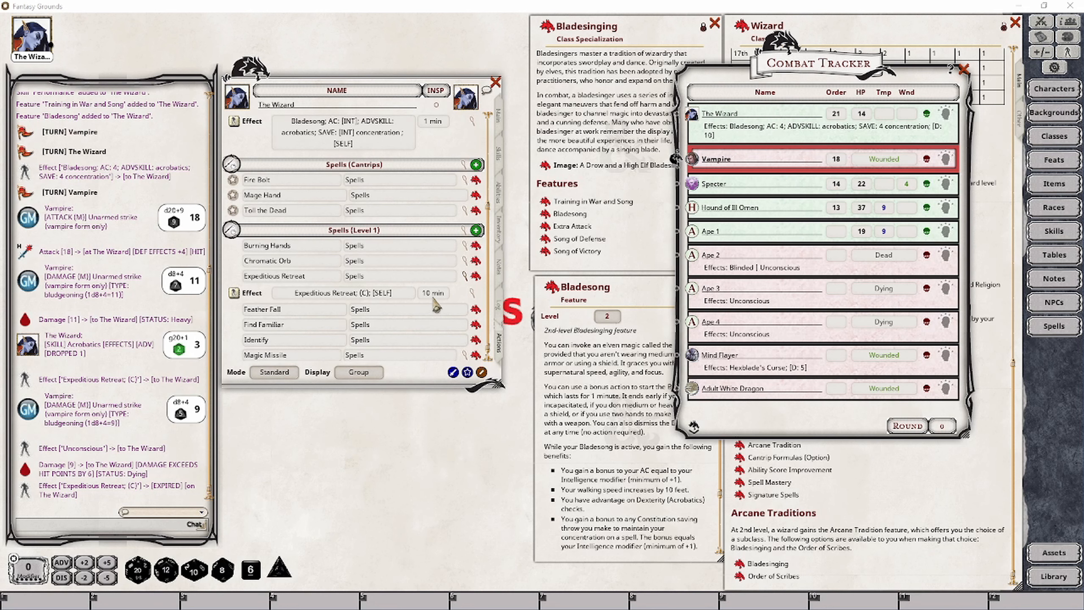
left_click(234, 293)
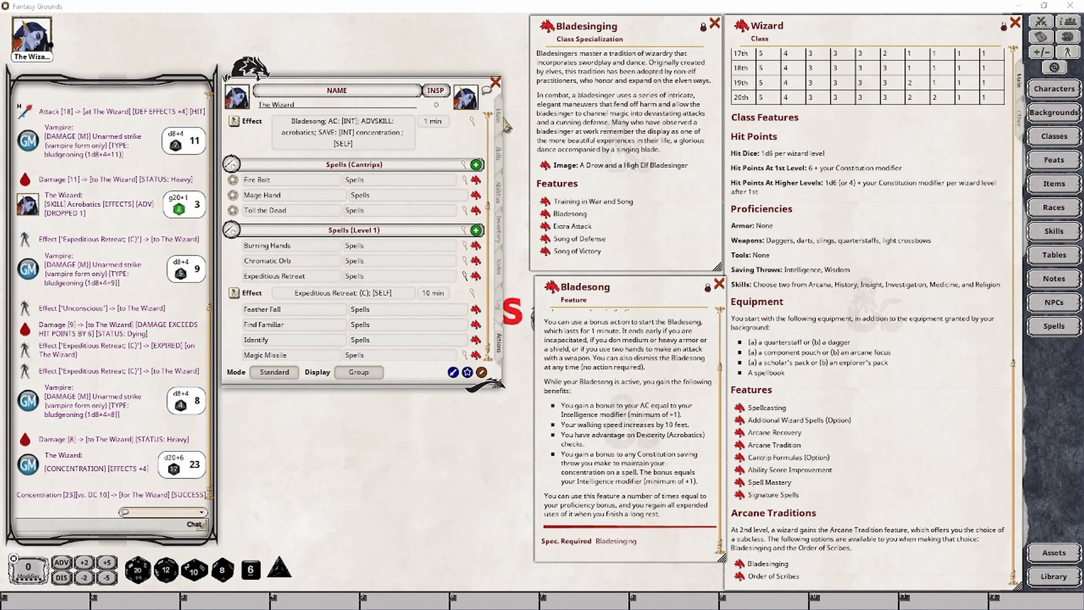
- Examine The Wizard's combat calculation for initiative, speed and armor, and close it
left_click(498, 126)
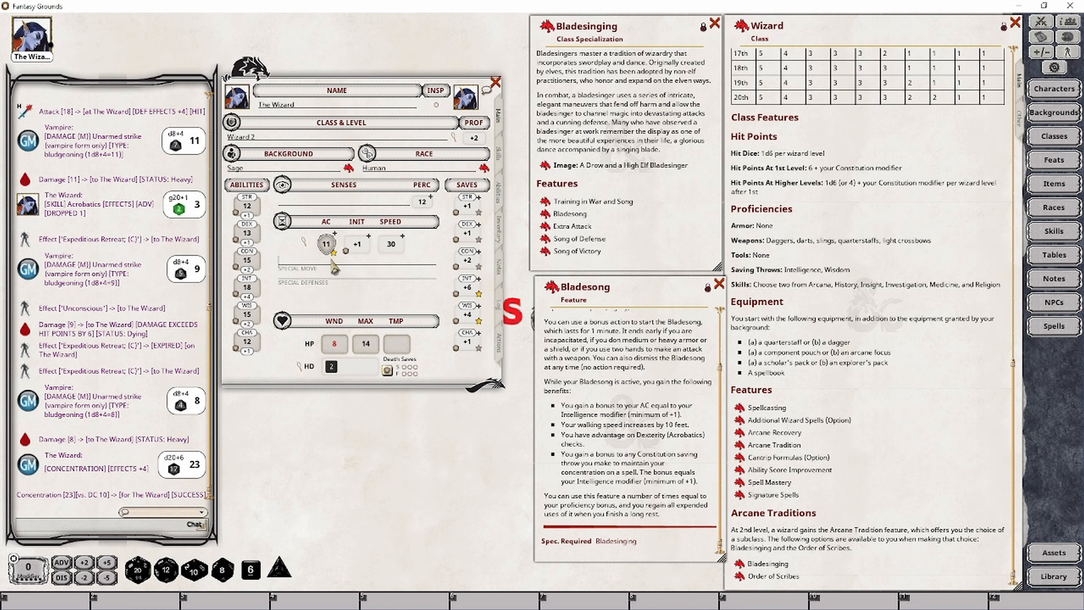
left_click(304, 243)
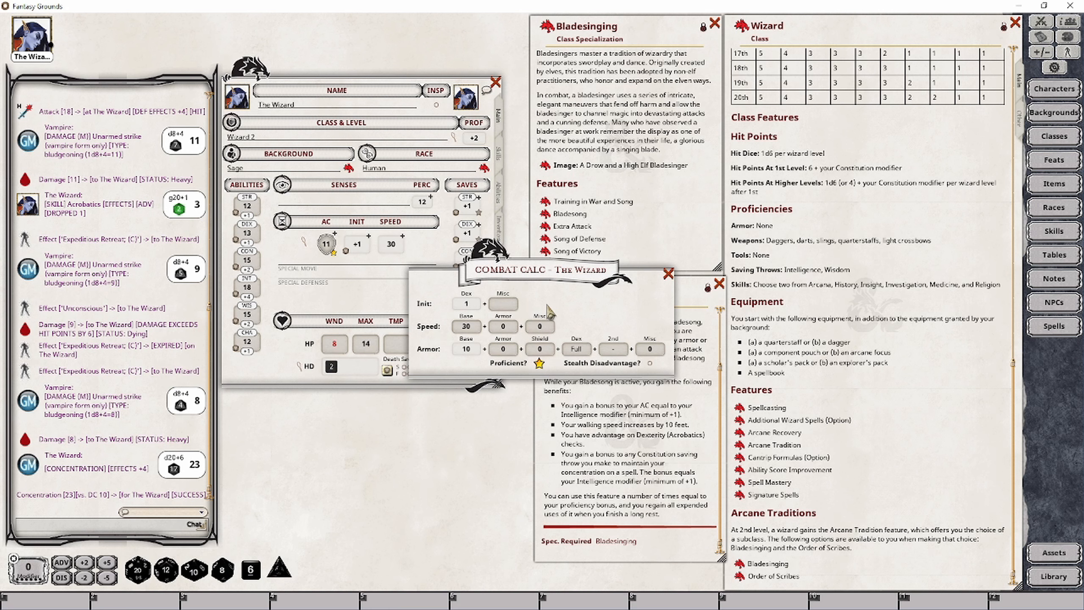
left_click(668, 274)
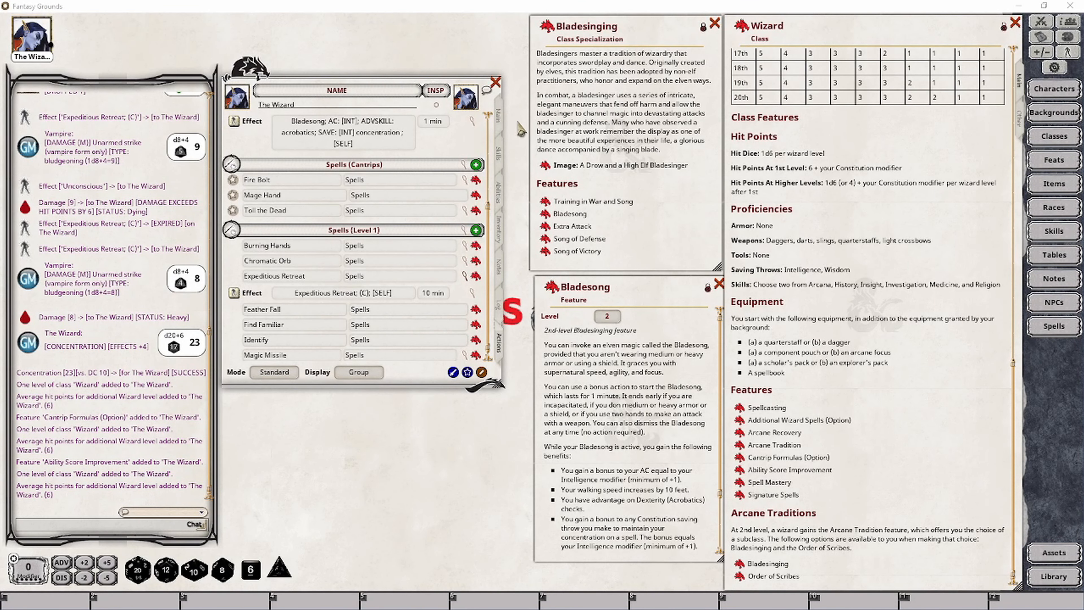
- Set the Bladesong power's daily uses to 3 and switch the actions to Combat mode
left_click(499, 116)
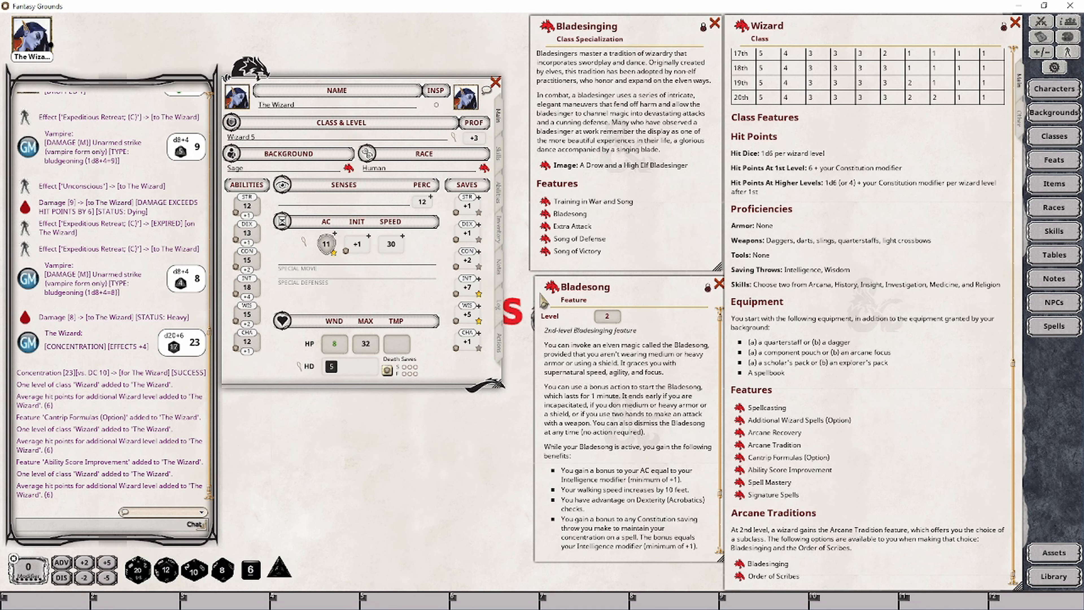
left_click(499, 346)
left_click(274, 378)
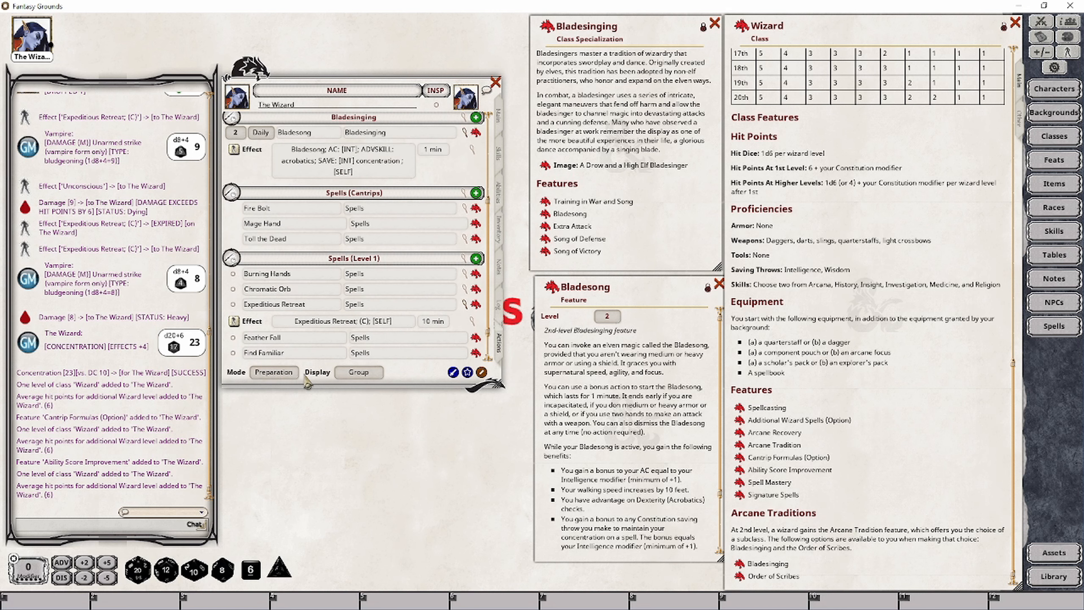
scroll(293, 269, "up", 5)
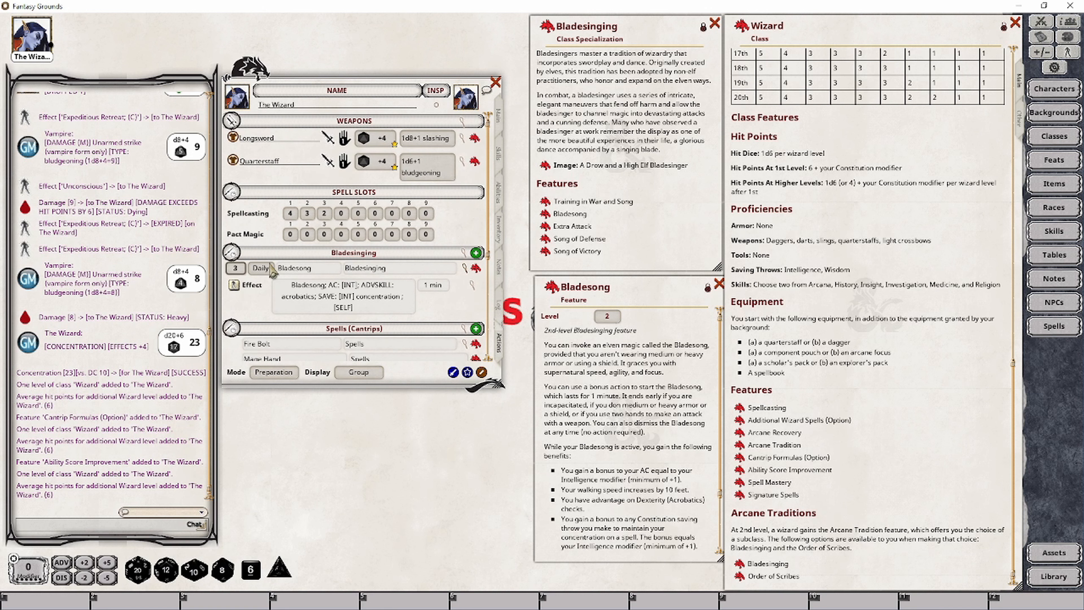
left_click(274, 372)
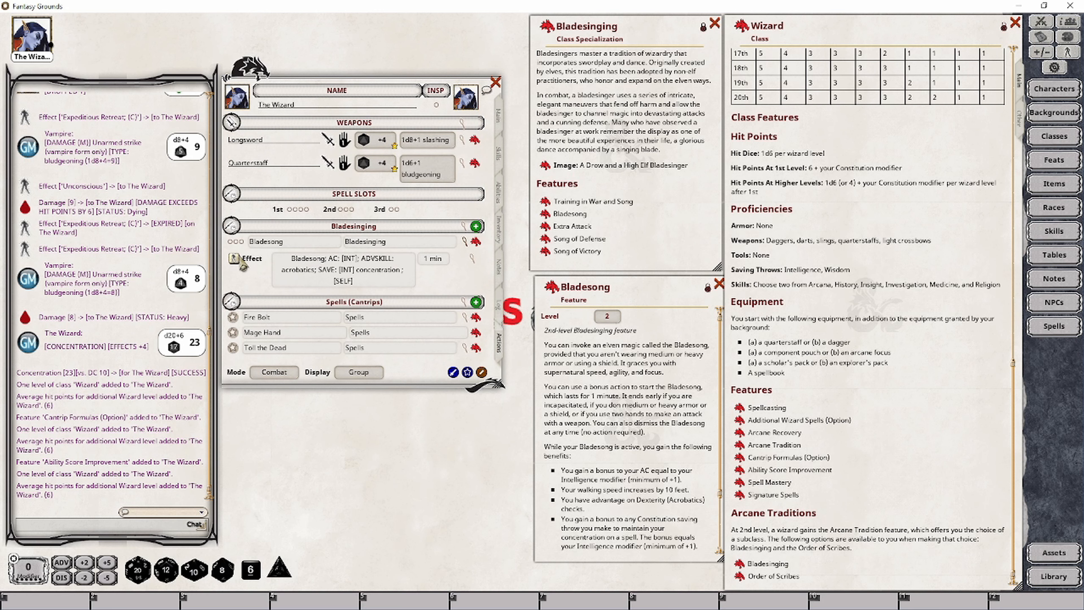
scroll(628, 456, "down", 3)
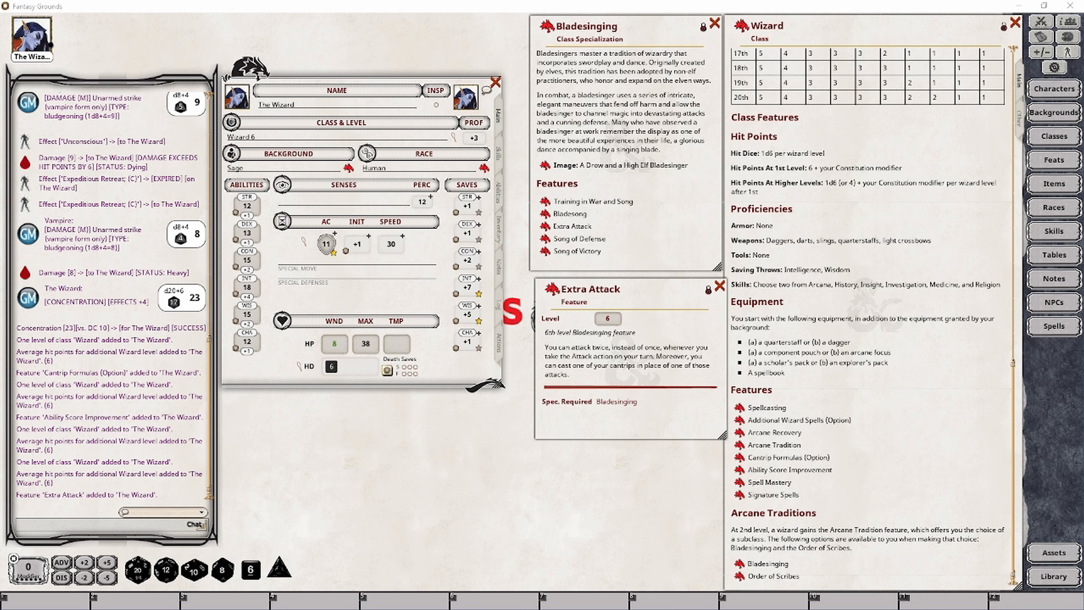
- Target the Vampire with The Wizard in the combat tracker, and roll Longsword and Fire Bolt attacks to try out Extra Attack
left_click(498, 341)
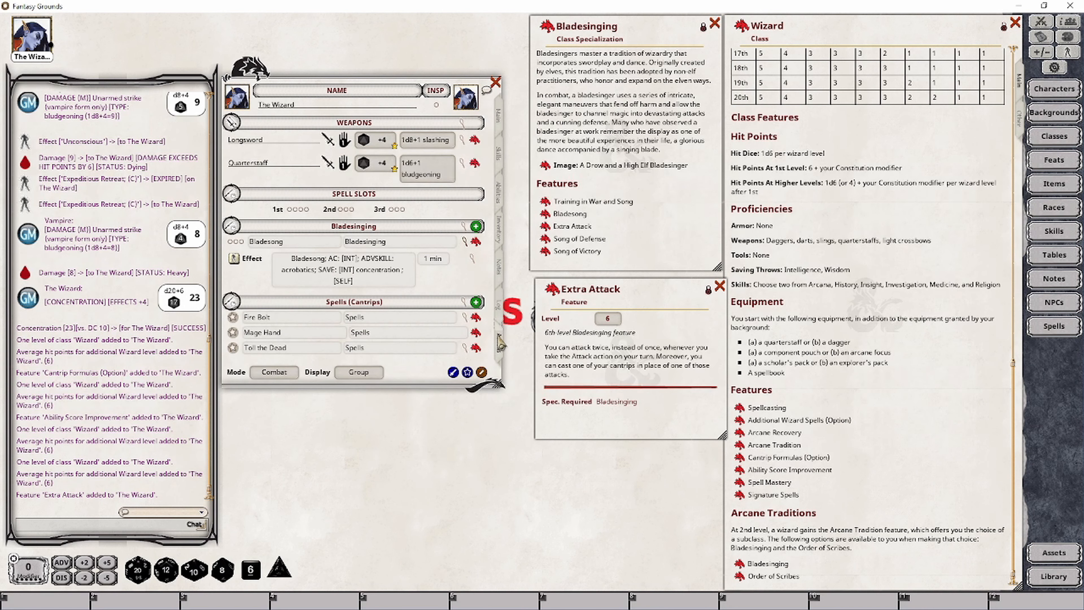
left_click(1042, 21)
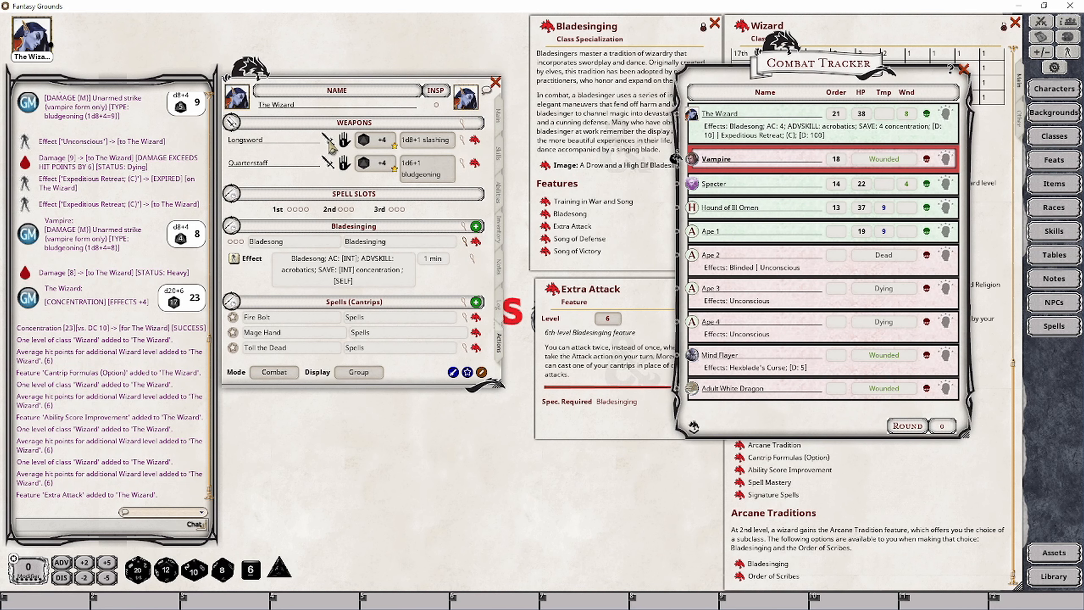
double_click(379, 146)
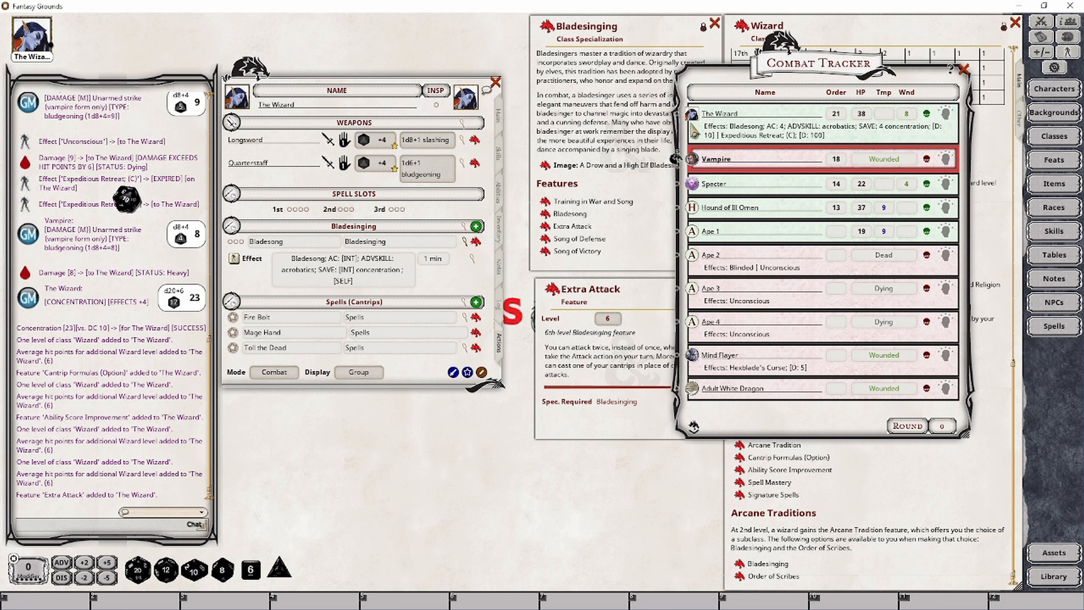
left_click(690, 159, "ctrl")
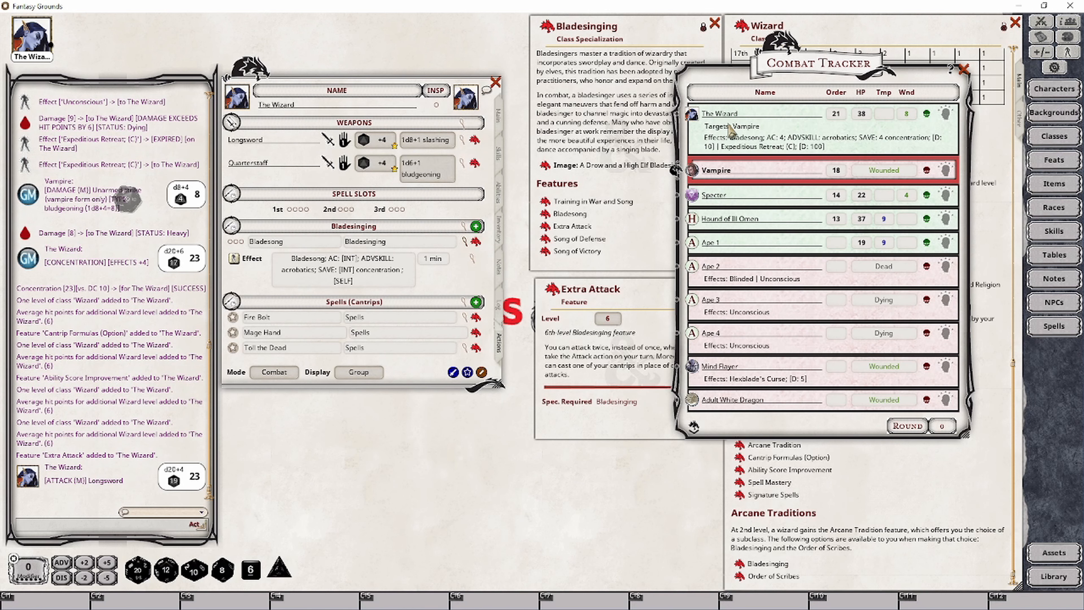
double_click(367, 143)
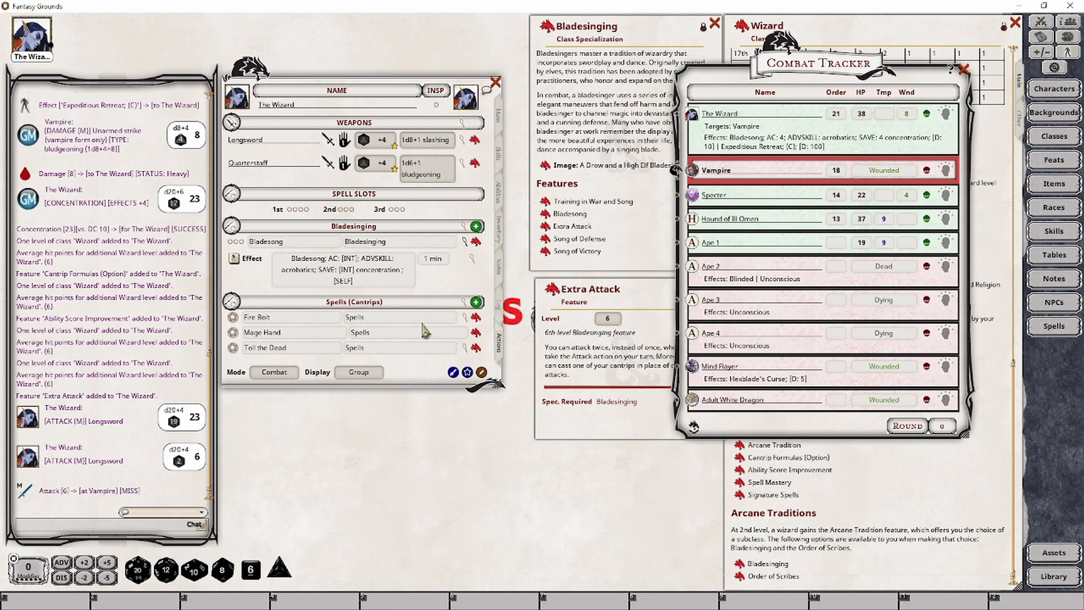
left_click(444, 318)
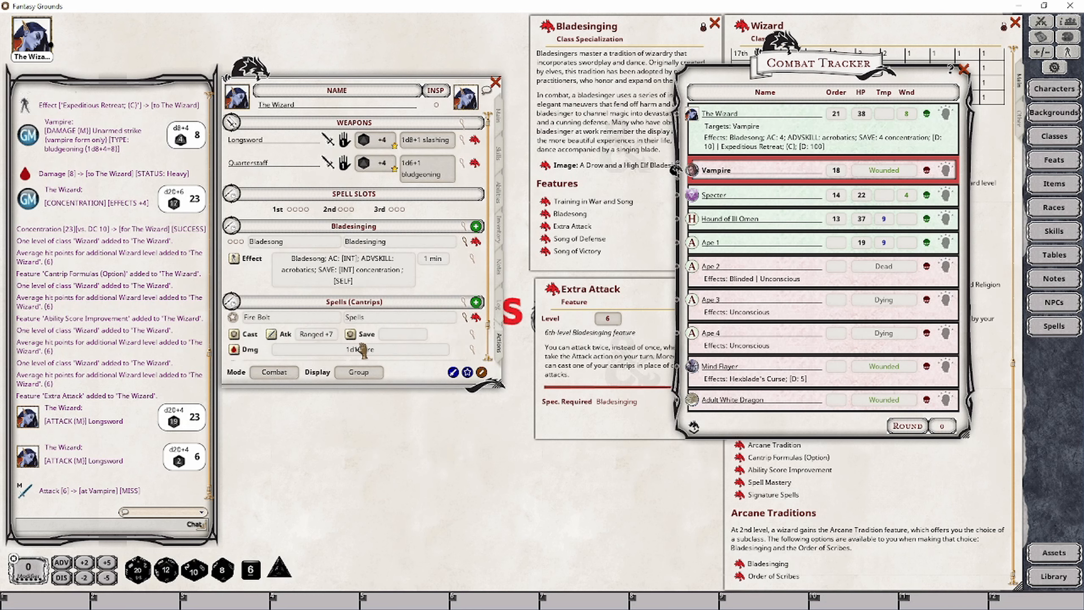
left_click(275, 335)
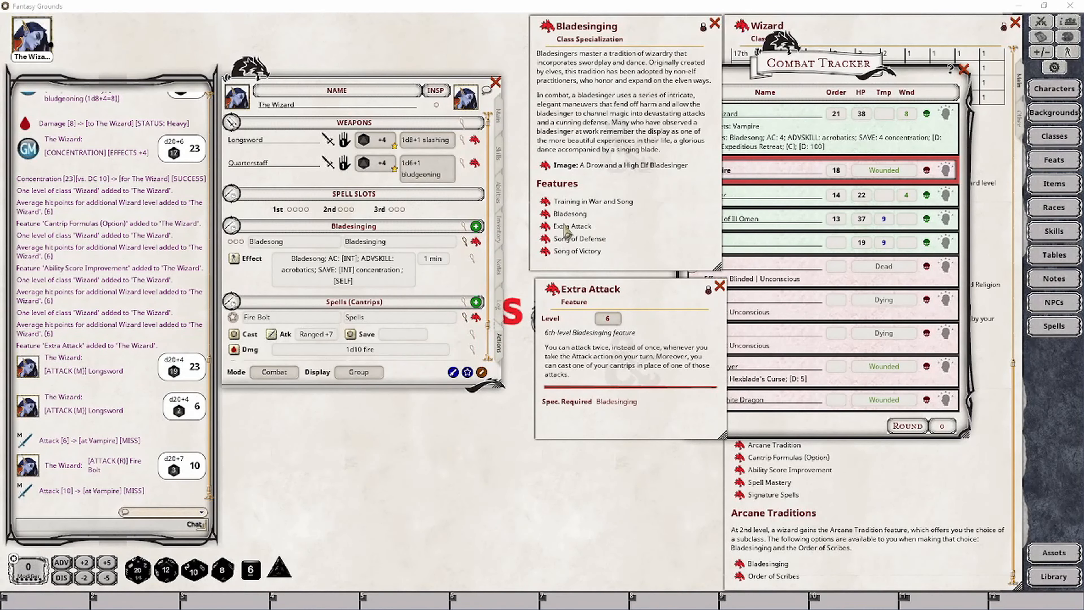
- Check the Bladesong feature's description, set the power's daily uses to 4 and return the actions to Combat mode
left_click(546, 215)
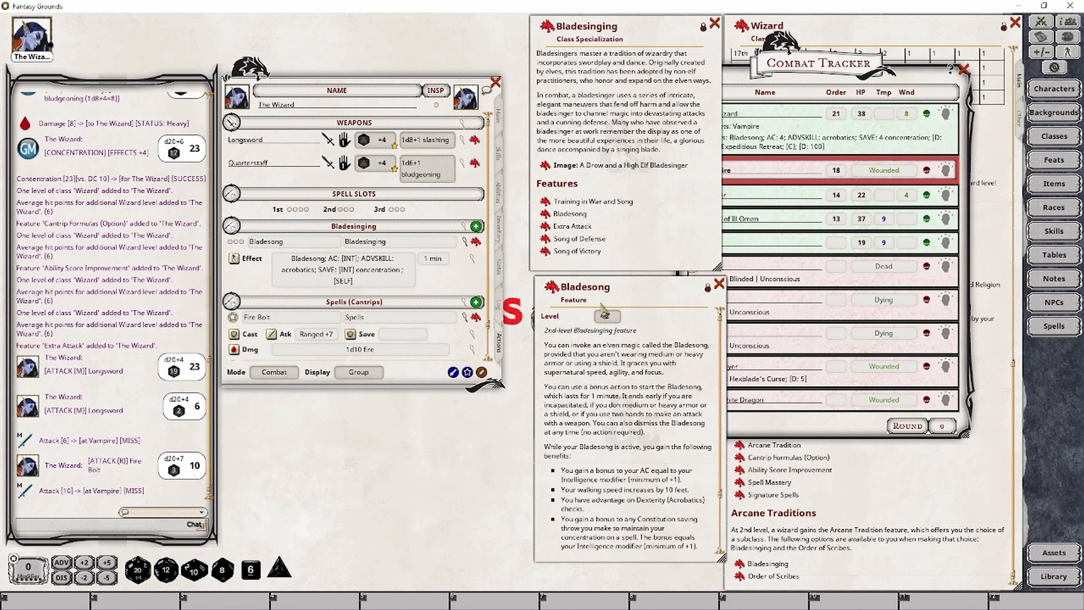
left_click(719, 285)
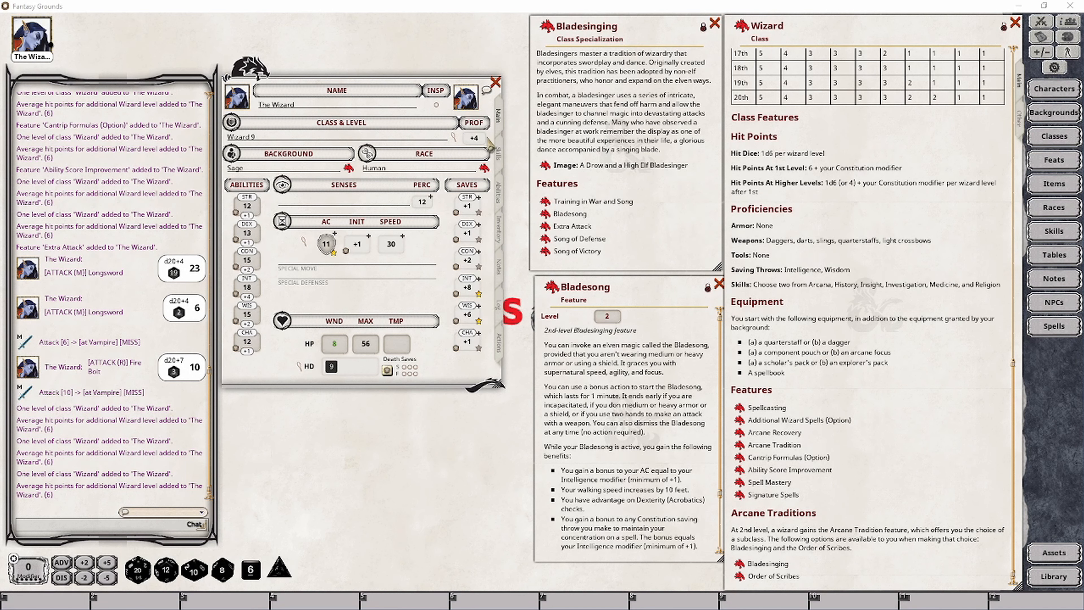
left_click(499, 344)
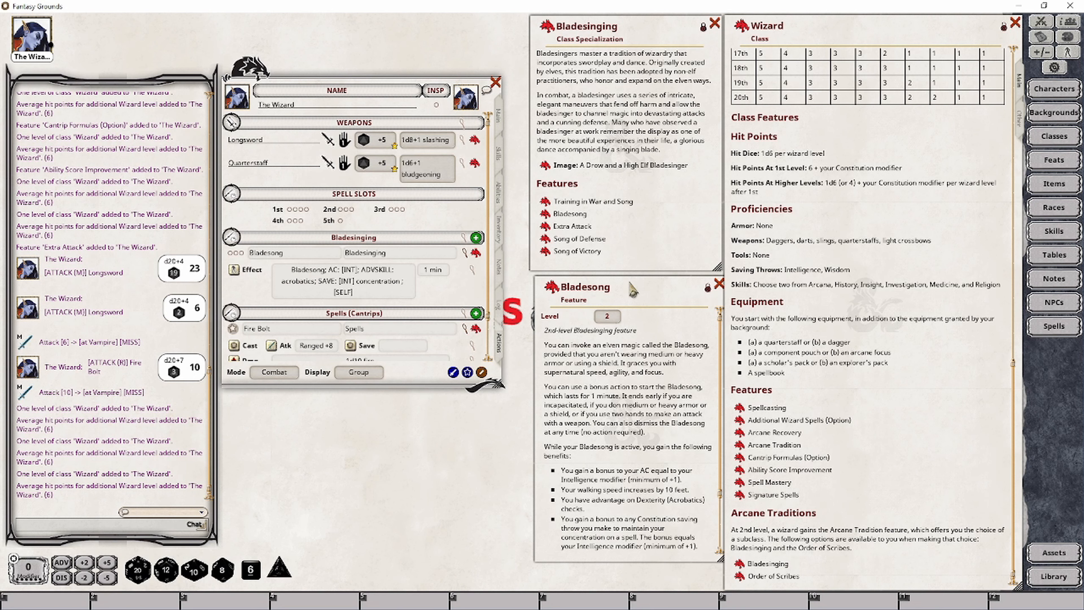
left_click(285, 378)
left_click(286, 379)
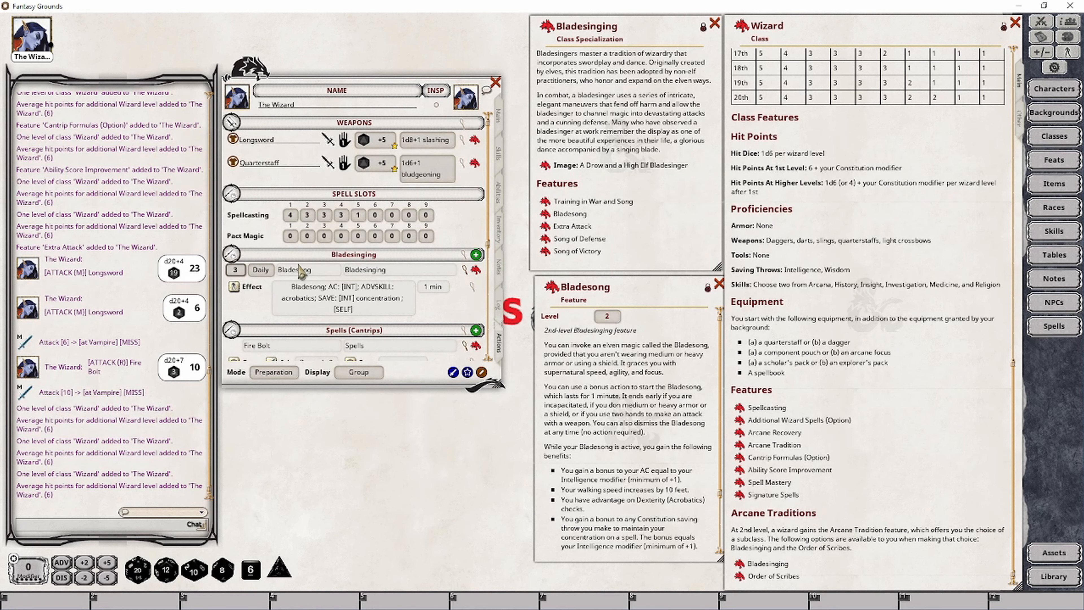
scroll(235, 269, "up", 1)
left_click(287, 375)
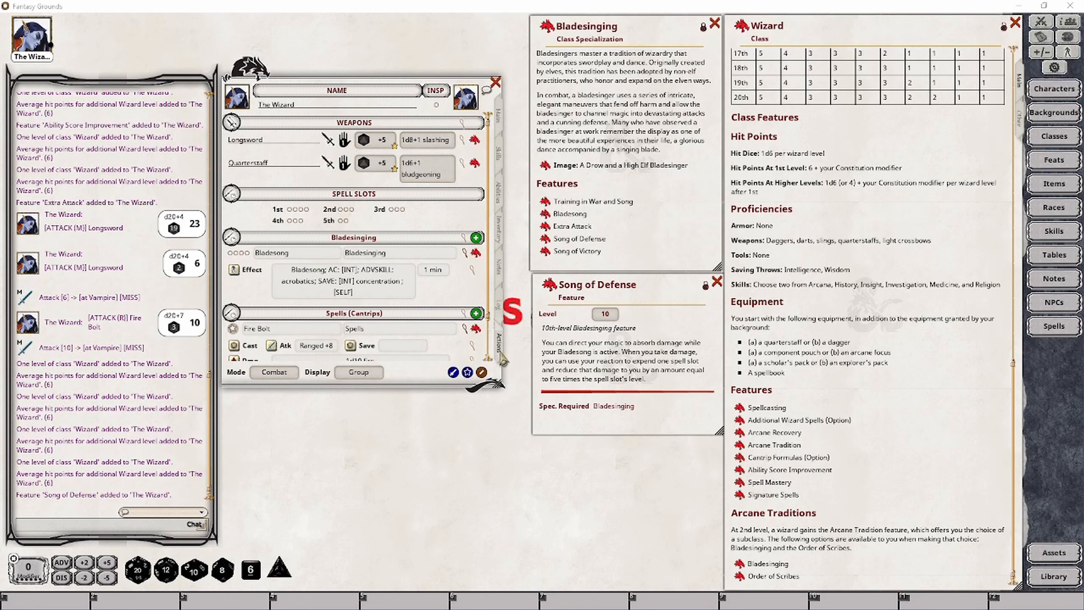
- Add the Song of Defense feature to the character's actions as a power
left_click_drag(563, 292, 371, 299)
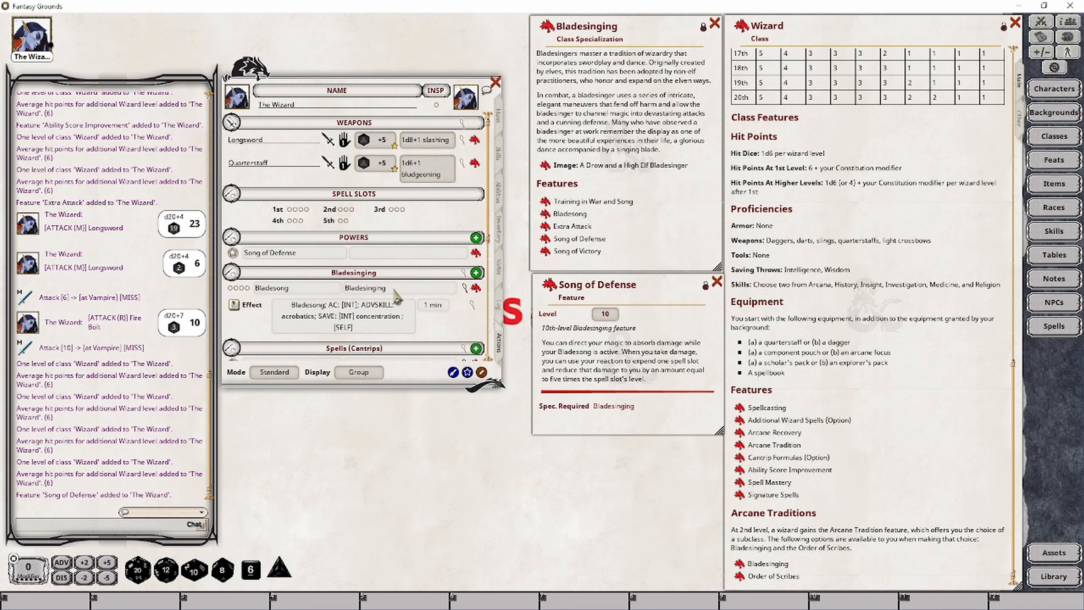
- Assign Song of Defense to the Bladesinging group and add the effect "Song of Defense; DMG: -5", expended on the next roll
left_click(386, 253)
type("Bladesinging")
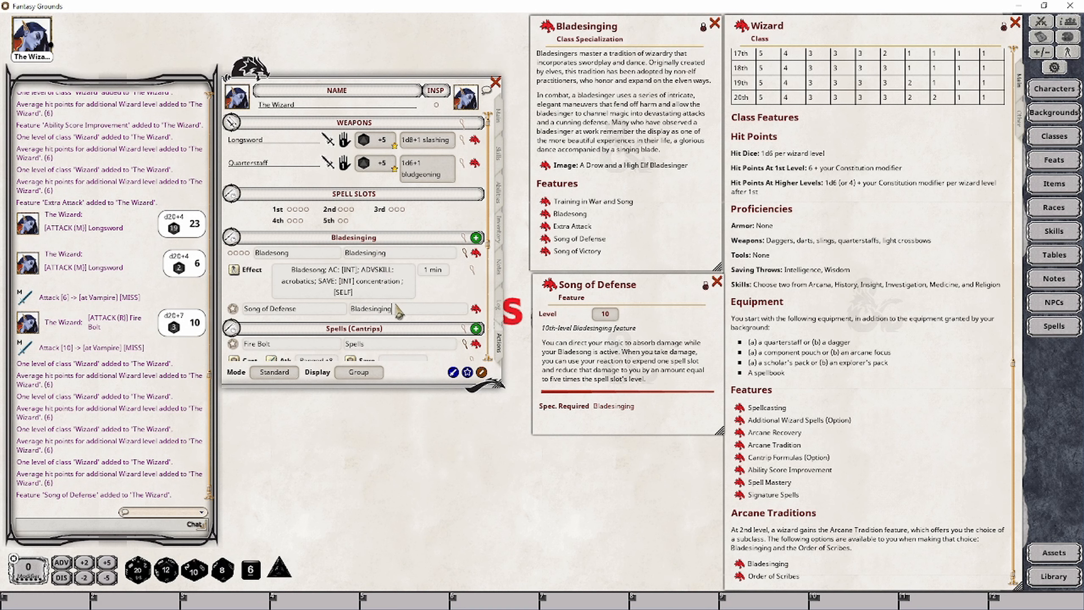
right_click(433, 312)
left_click(477, 314)
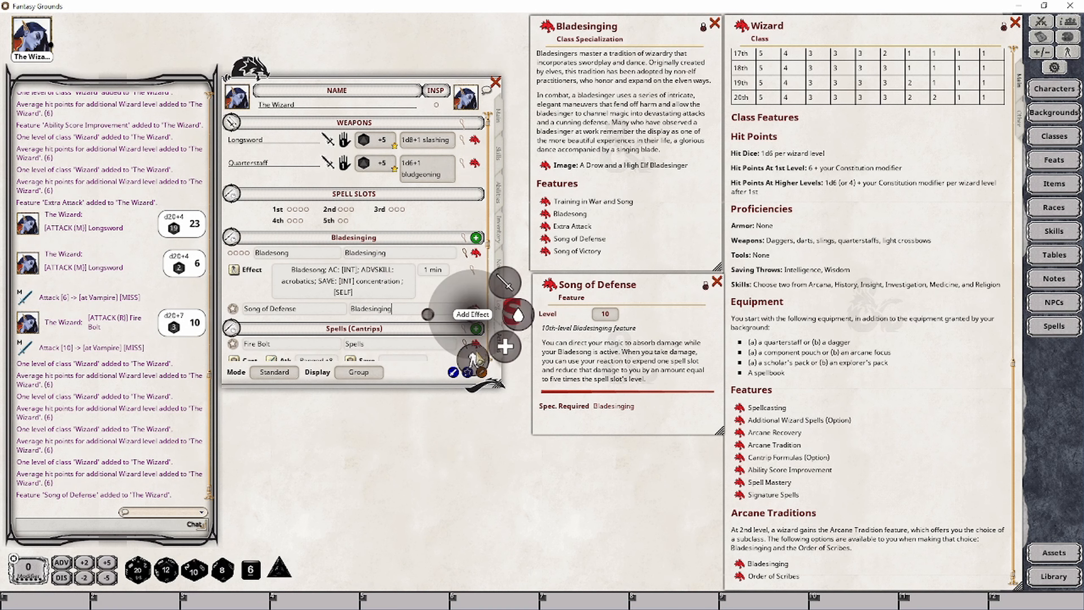
left_click(478, 350)
left_click(474, 325)
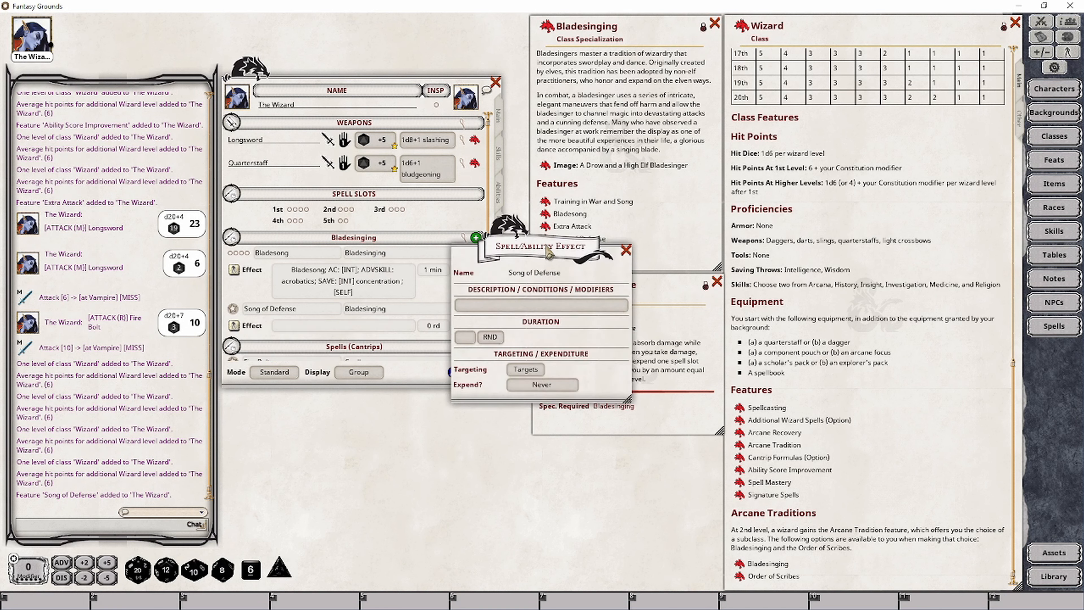
left_click_drag(549, 248, 405, 404)
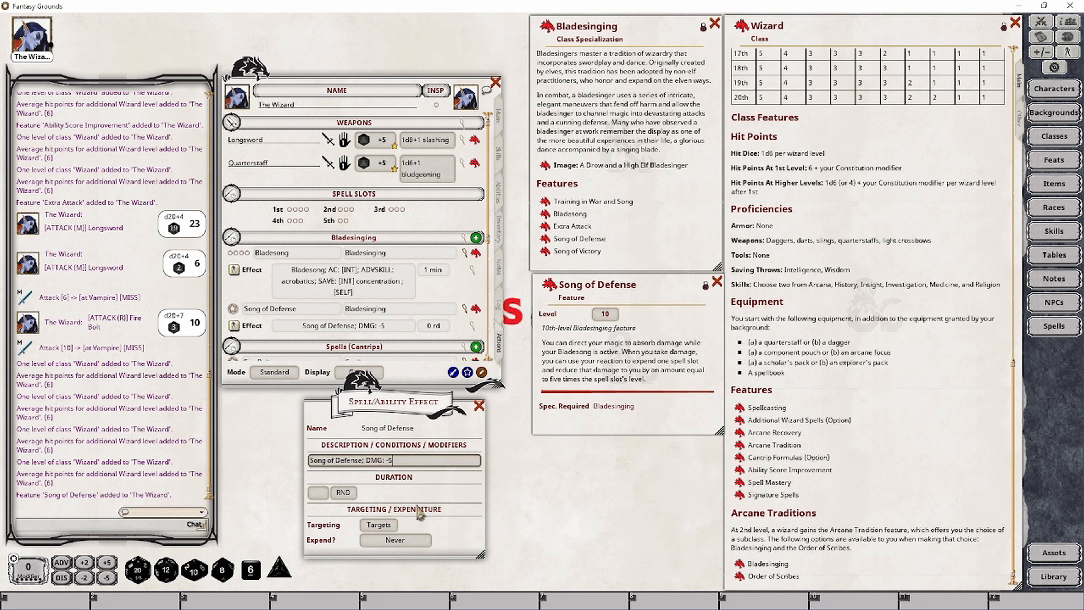
left_click(421, 543)
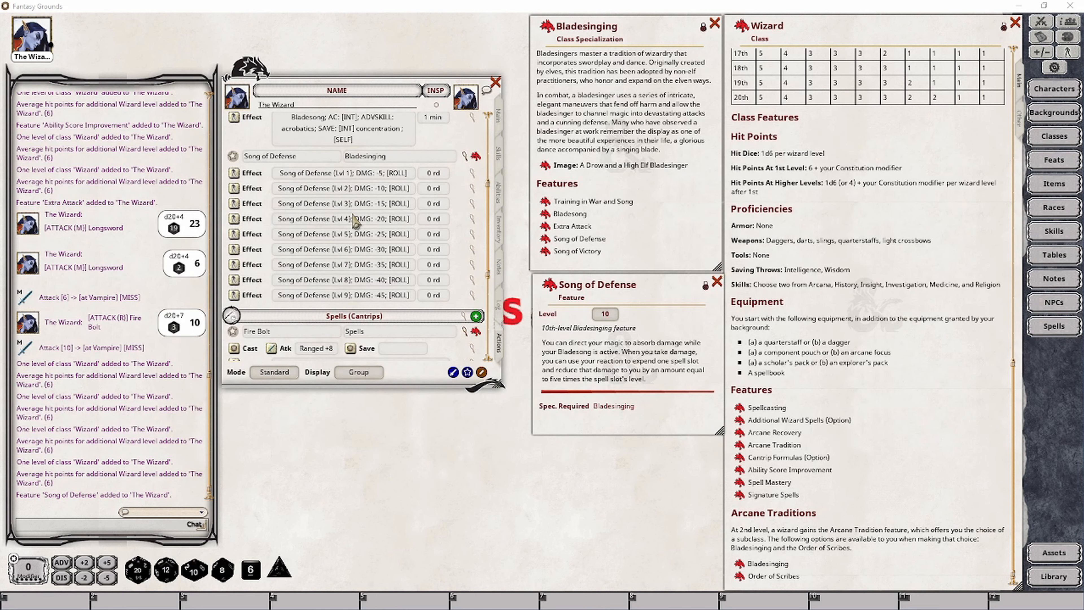
- Apply the Song of Defense Lvl 2 and Lvl 1 effects to the Vampire in the combat tracker, marking a 1st-level spell slot as used
scroll(379, 249, "up", 3)
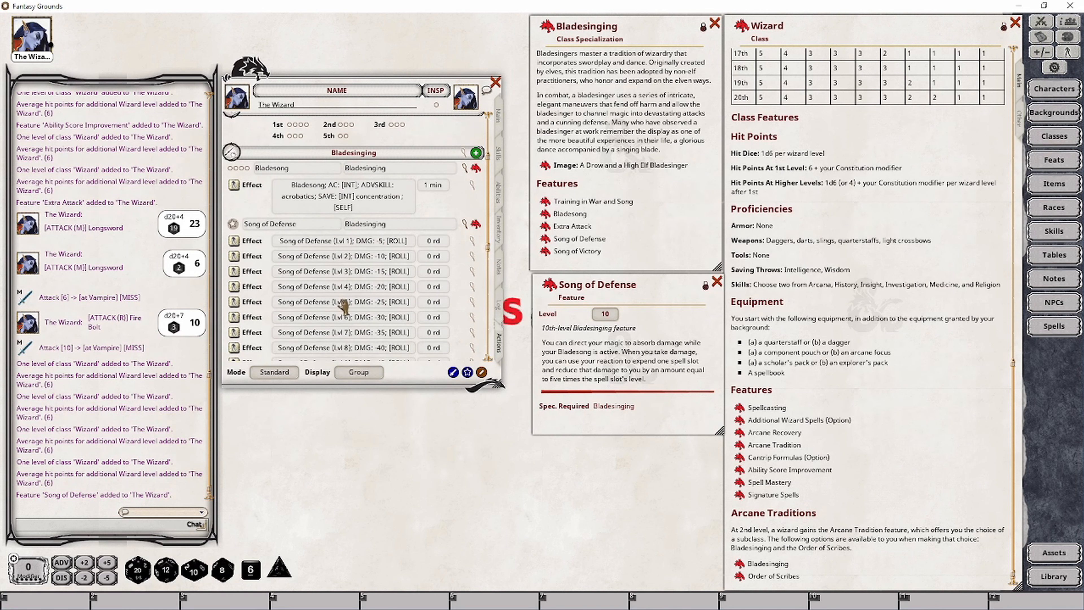
scroll(363, 301, "down", 2)
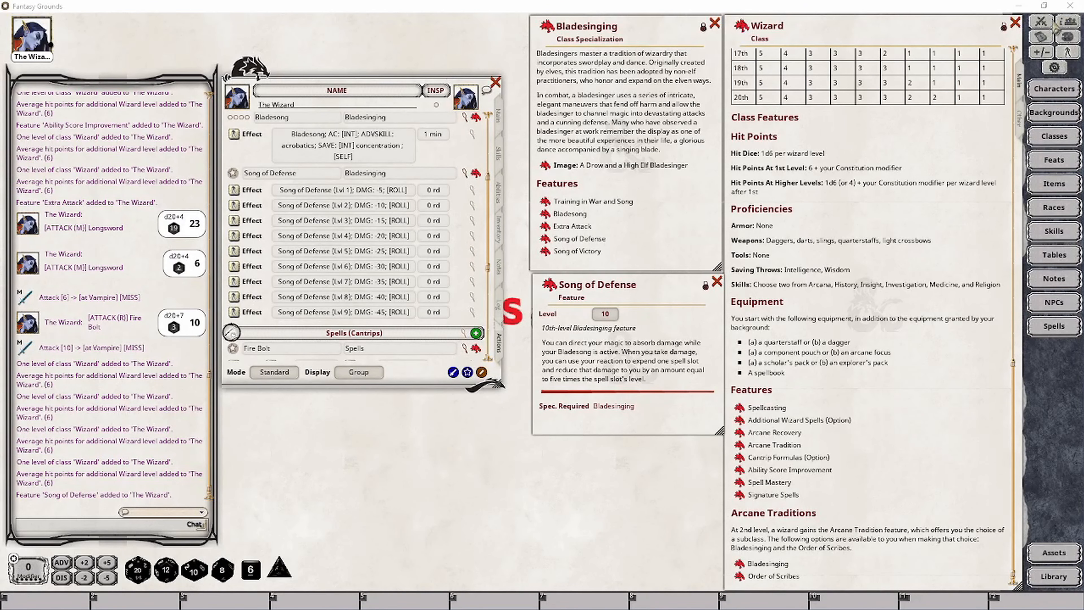
left_click(1041, 21)
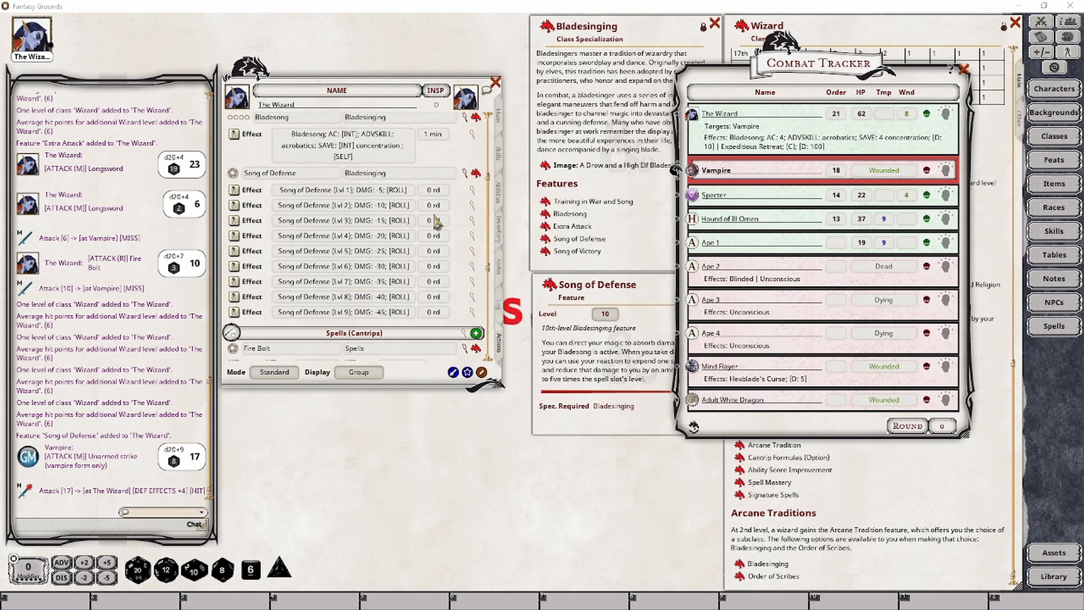
scroll(413, 284, "up", 2)
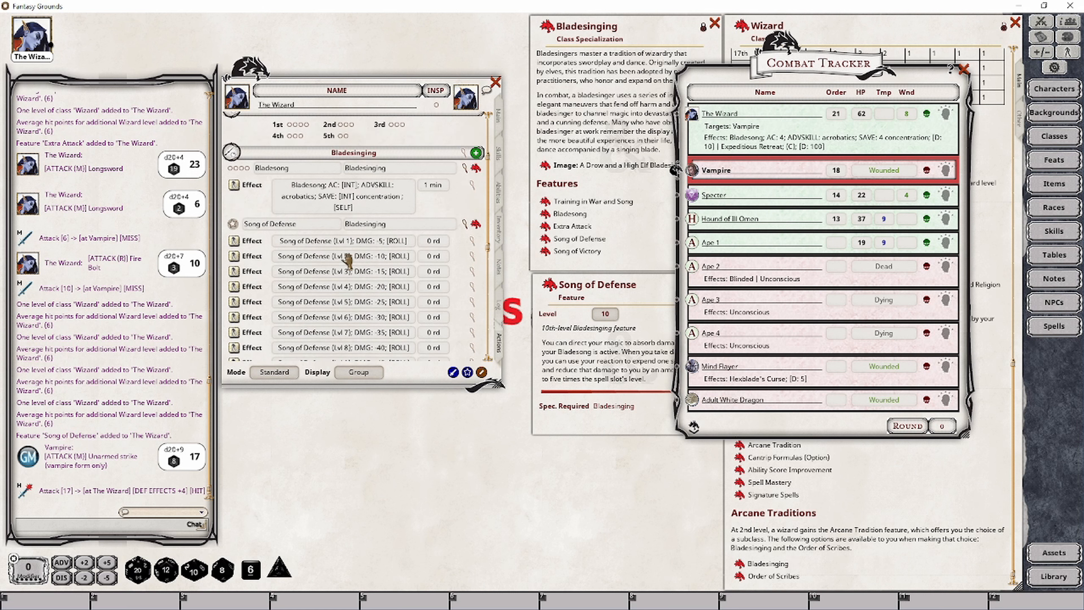
left_click_drag(236, 261, 715, 175)
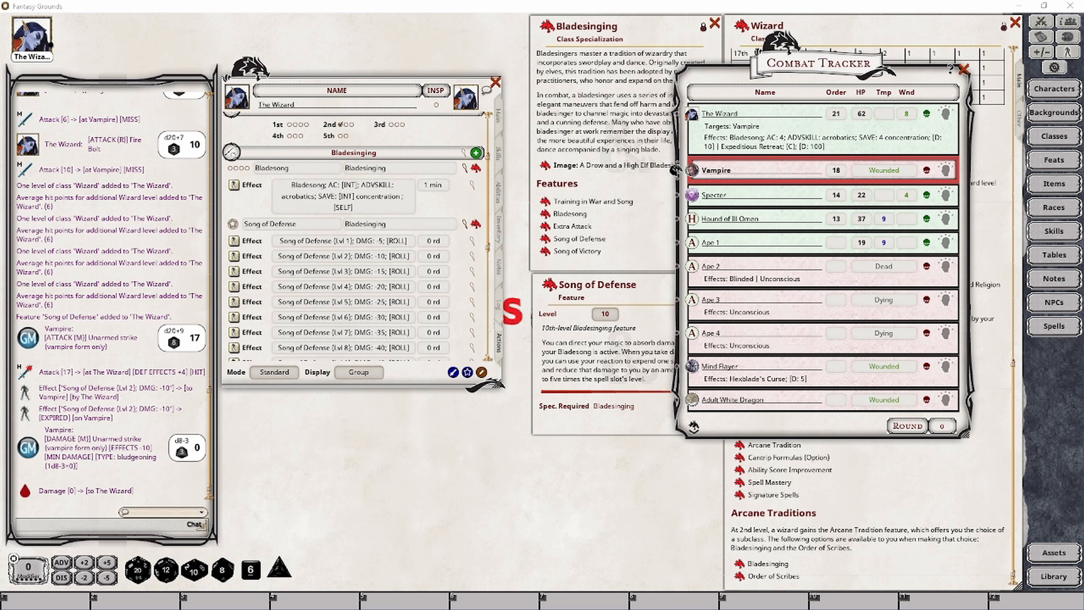
left_click_drag(236, 245, 778, 177)
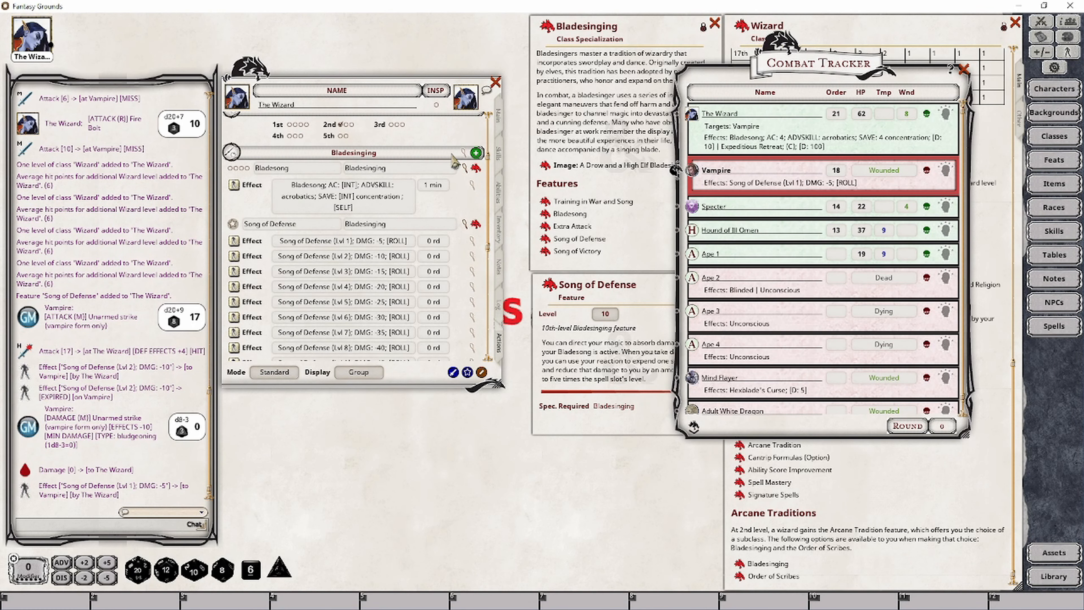
left_click(289, 125)
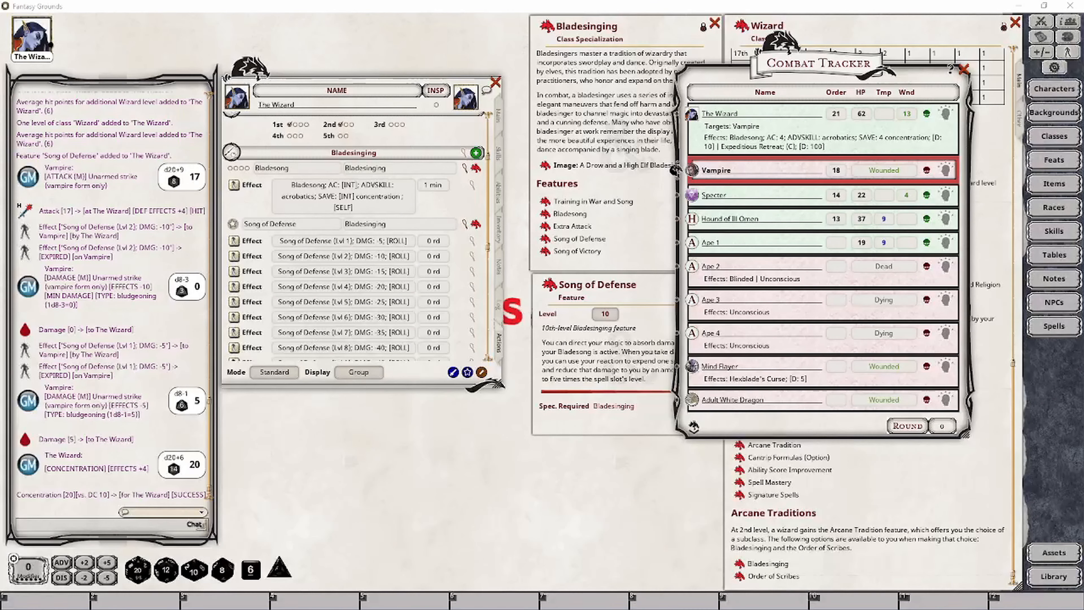
- Mark a 5th-level spell slot as used and apply the Song of Defense Lvl 5 effect to the Vampire using Combat mode and Actions display
left_click(344, 136)
left_click(277, 372)
left_click(276, 372)
left_click(359, 371)
left_click(358, 372)
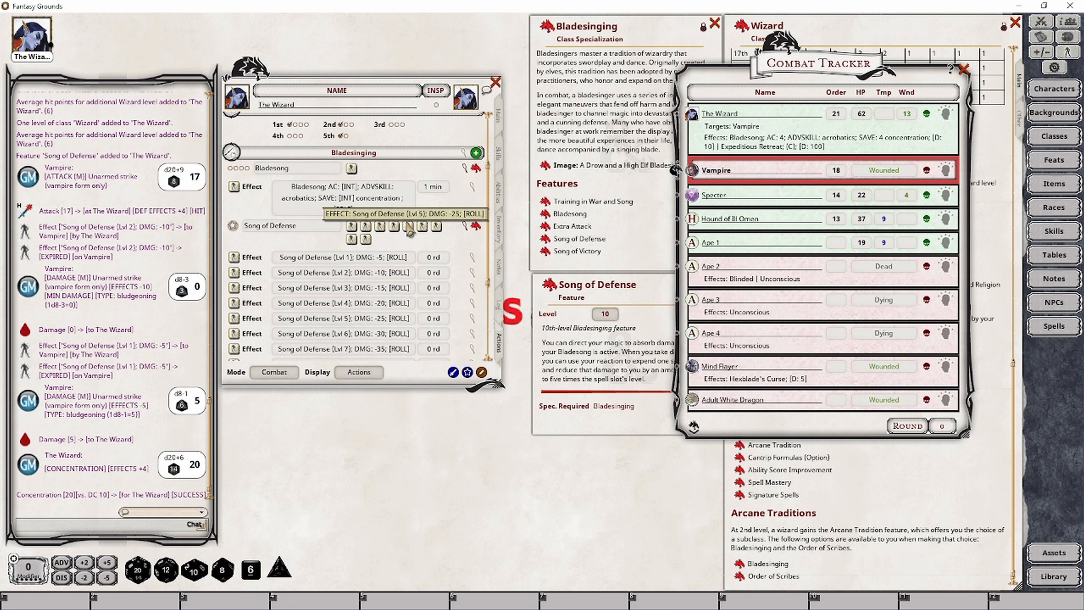
left_click_drag(409, 227, 721, 171)
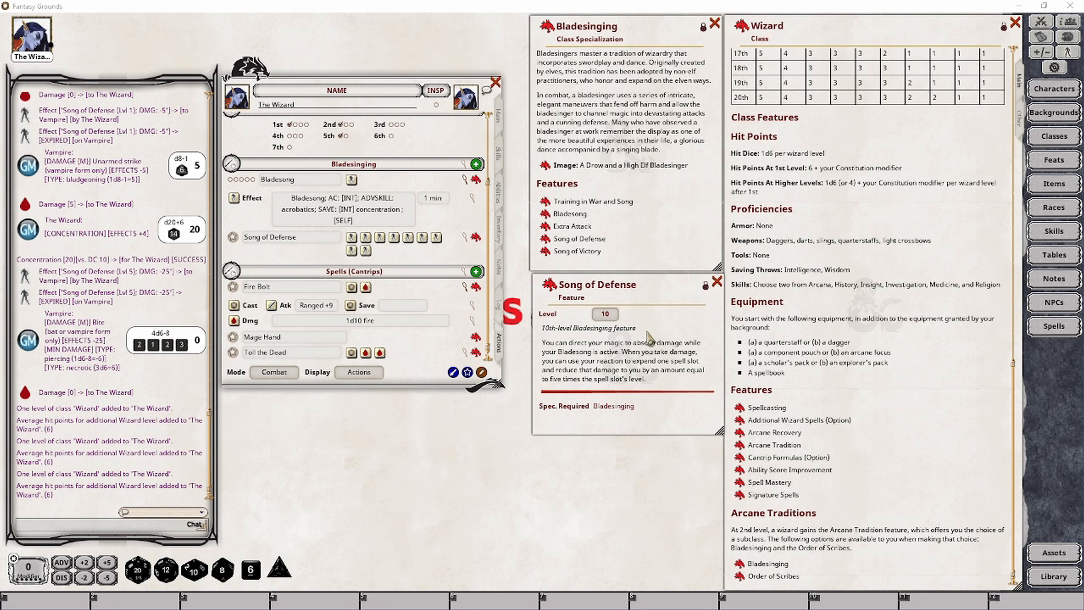
- Check The Wizard's hit points in the combat tracker and review the spell slots and Bladesinging powers
left_click(1042, 21)
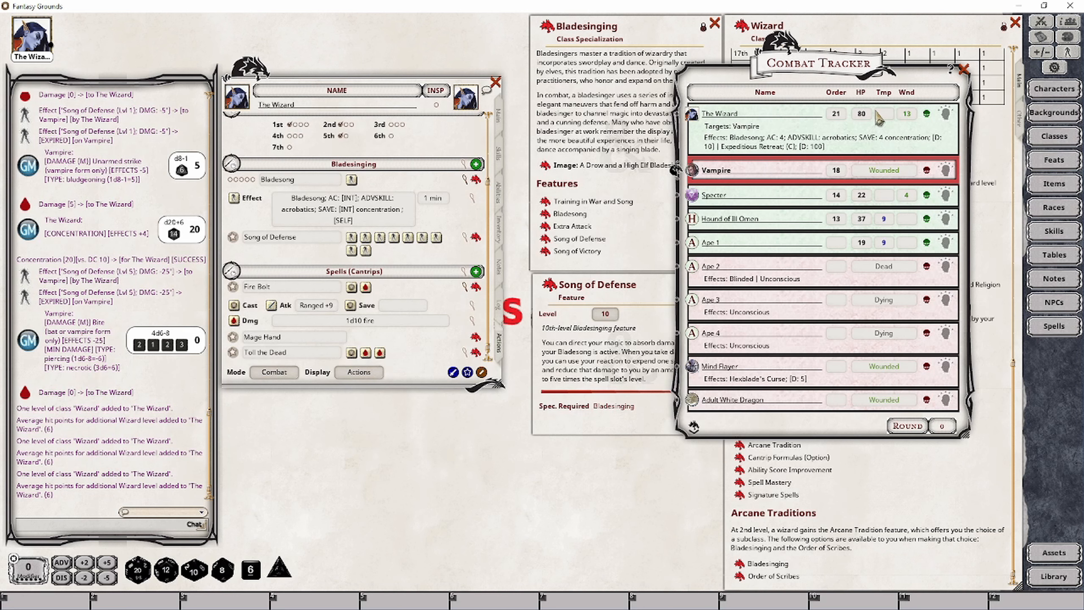
left_click(965, 69)
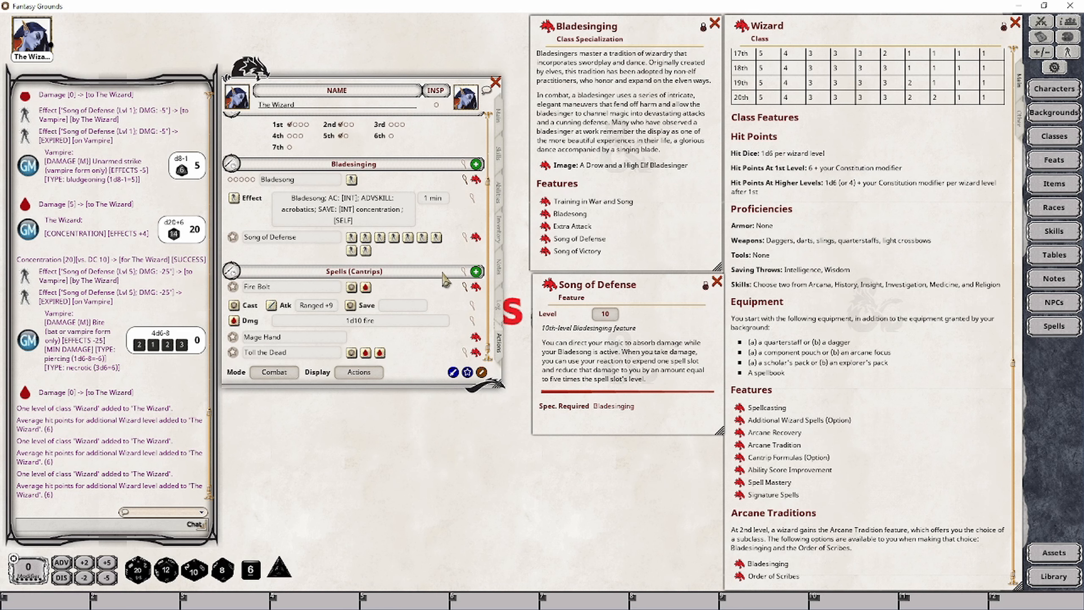
scroll(347, 299, "down", 1)
scroll(348, 295, "up", 2)
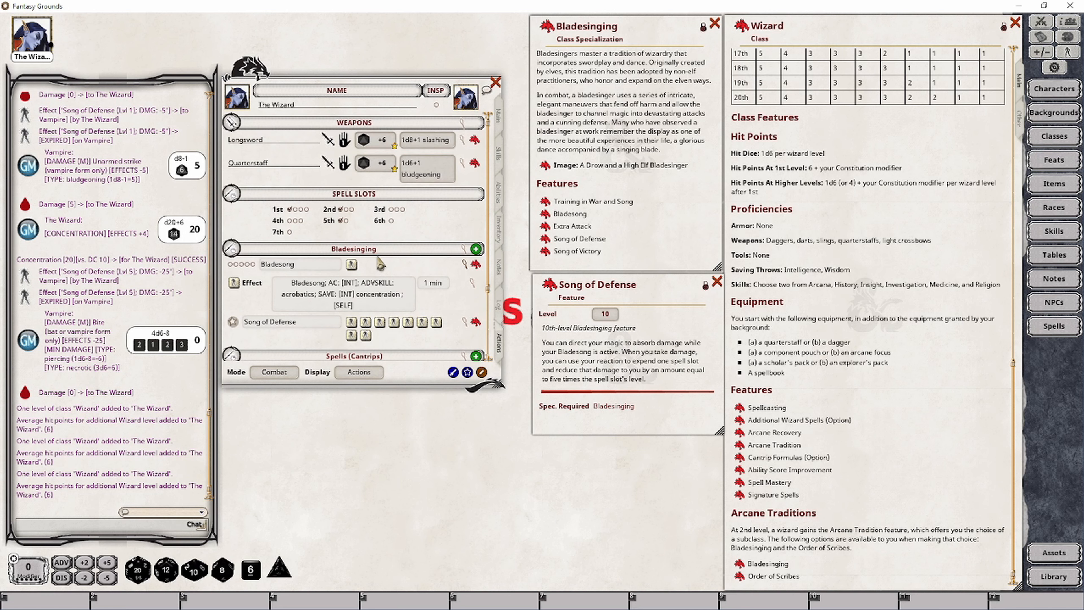
scroll(361, 291, "down", 1)
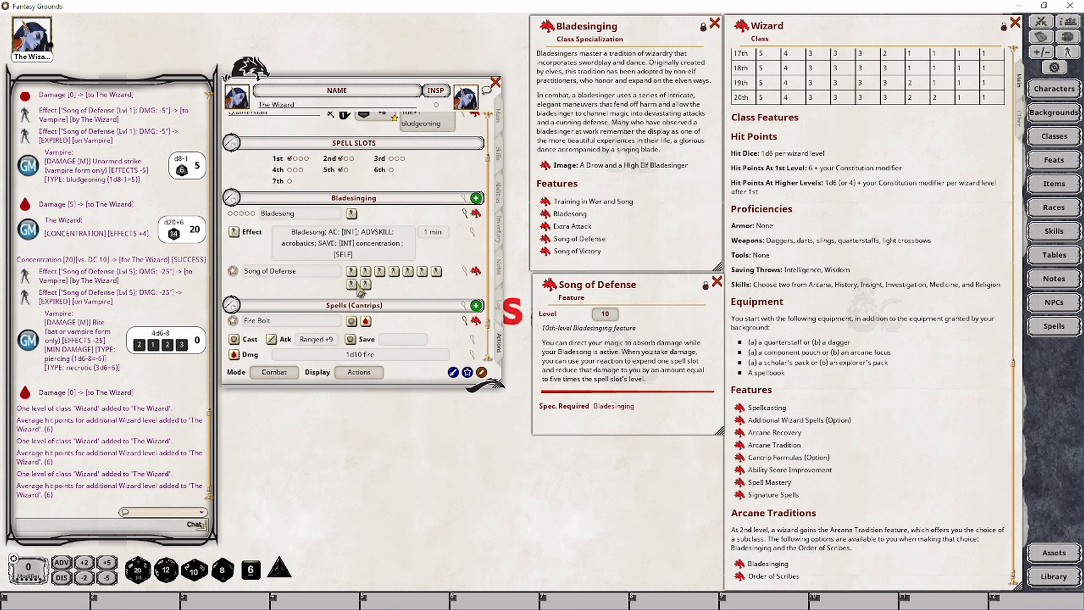
- Expand the Song of Defense effects and check the character's proficiency bonus against the Bladesong uses
left_click(464, 272)
scroll(377, 340, "down", 5)
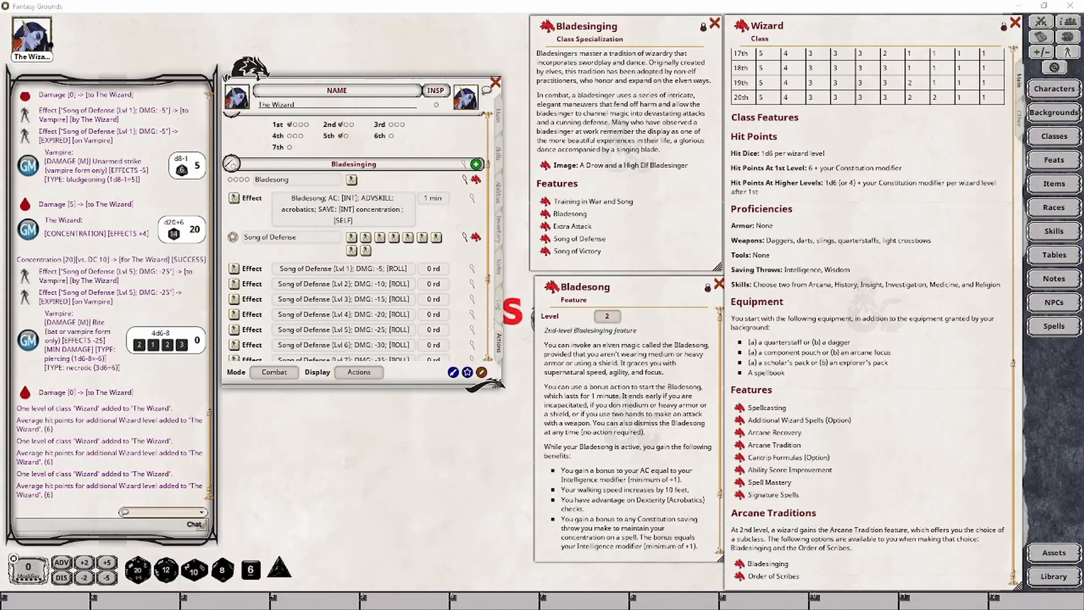
left_click(499, 117)
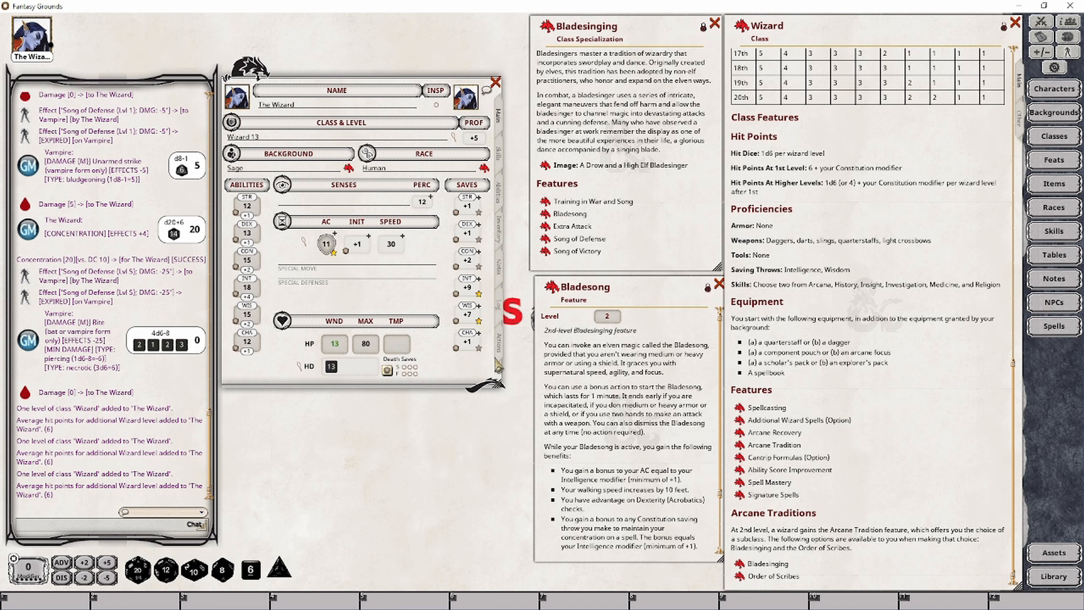
left_click(501, 349)
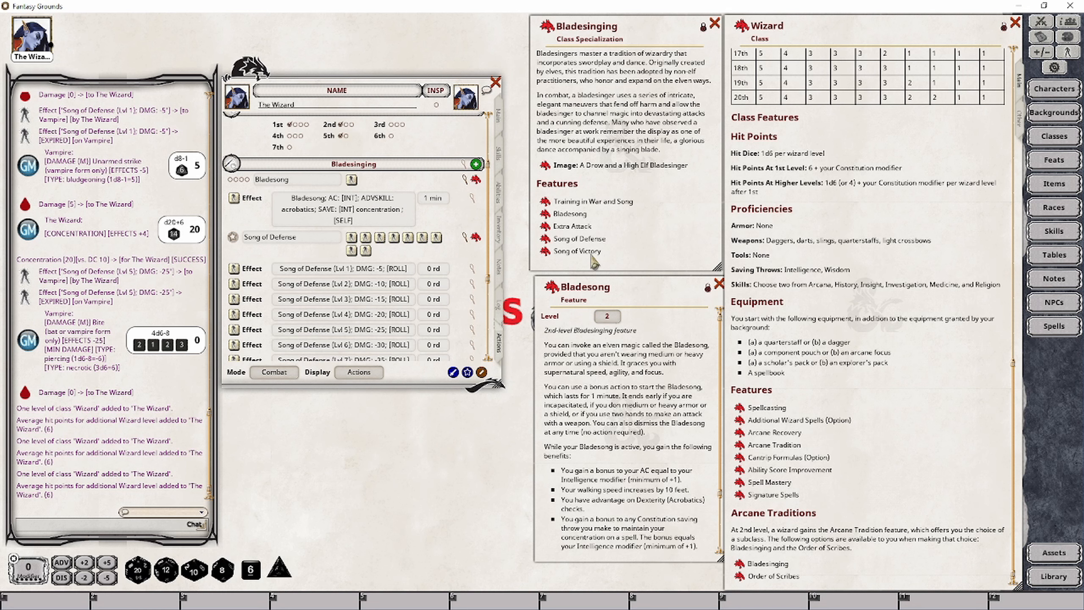
- Collapse the Song of Defense effects and set Bladesong's daily uses to 5 in Preparation mode
left_click(465, 237)
left_click(293, 371)
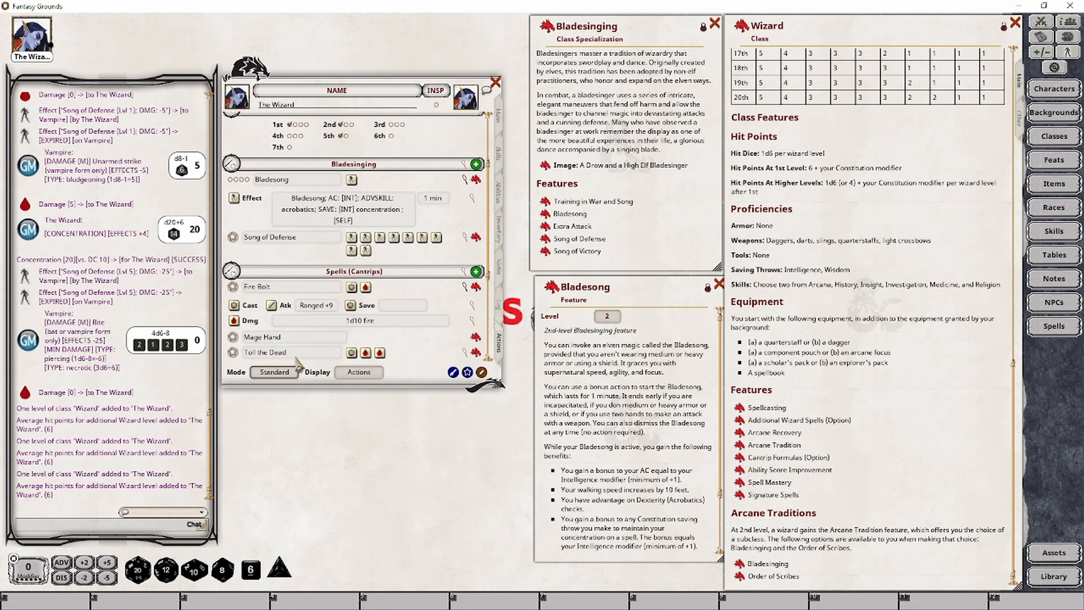
left_click(278, 372)
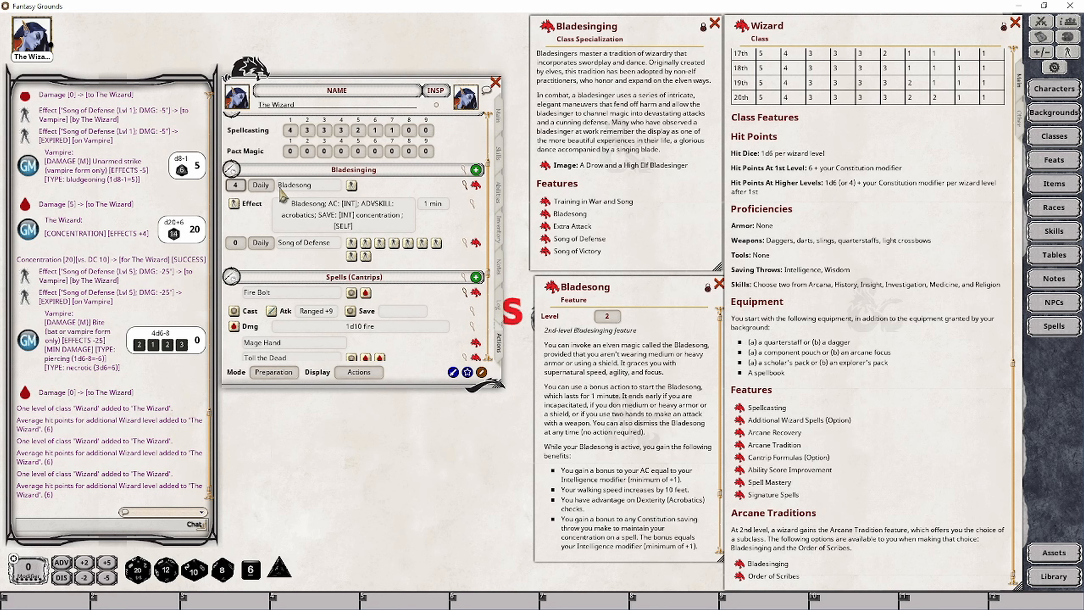
left_click(274, 371)
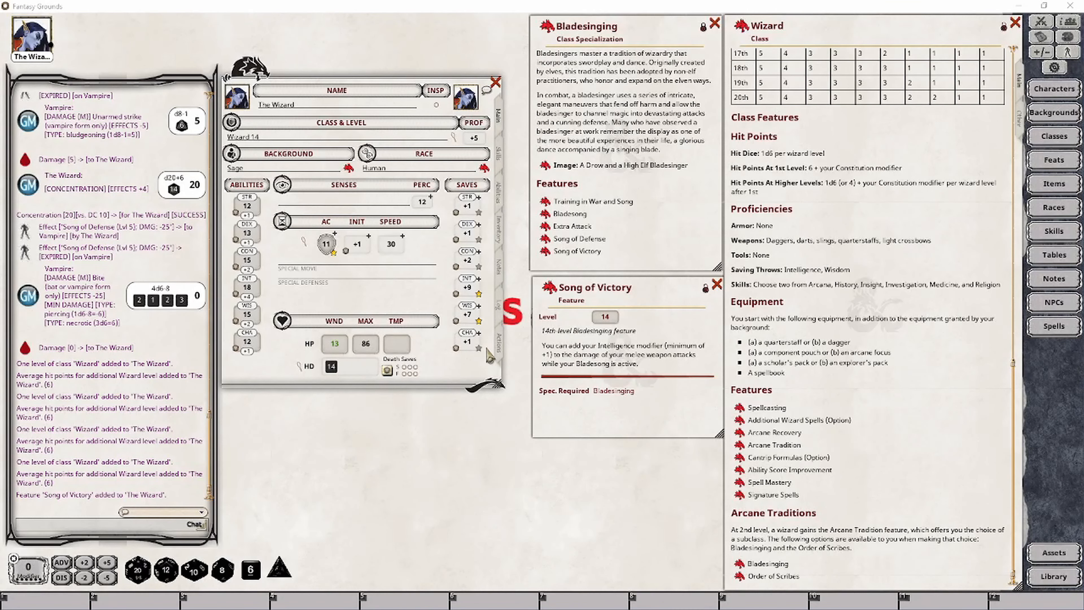
- Add the Song of Victory feature to the actions as a power and assign it to the Bladesinging group
left_click(499, 346)
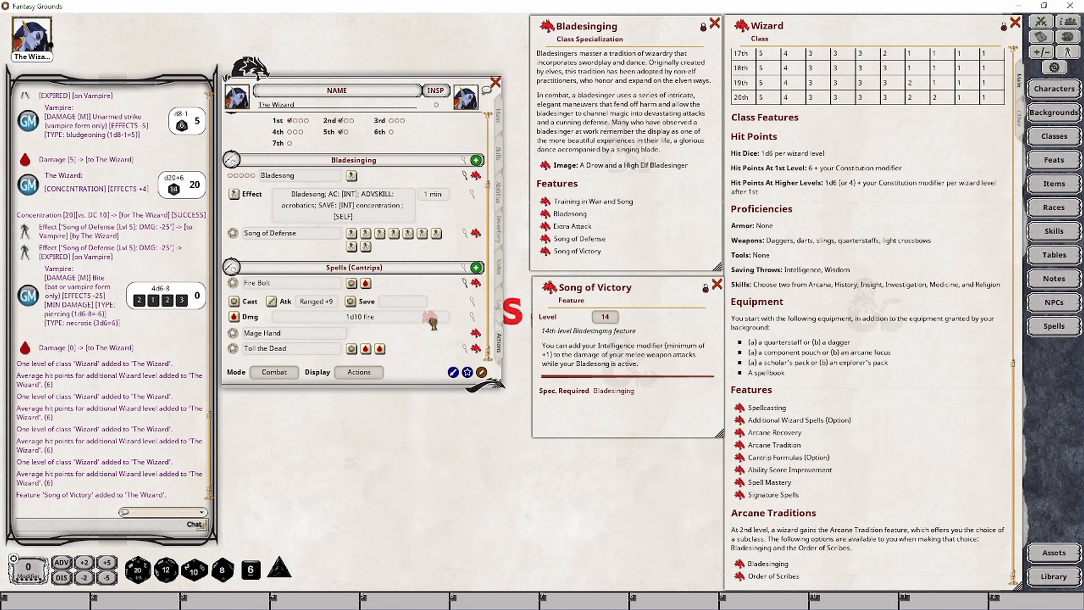
left_click(360, 375)
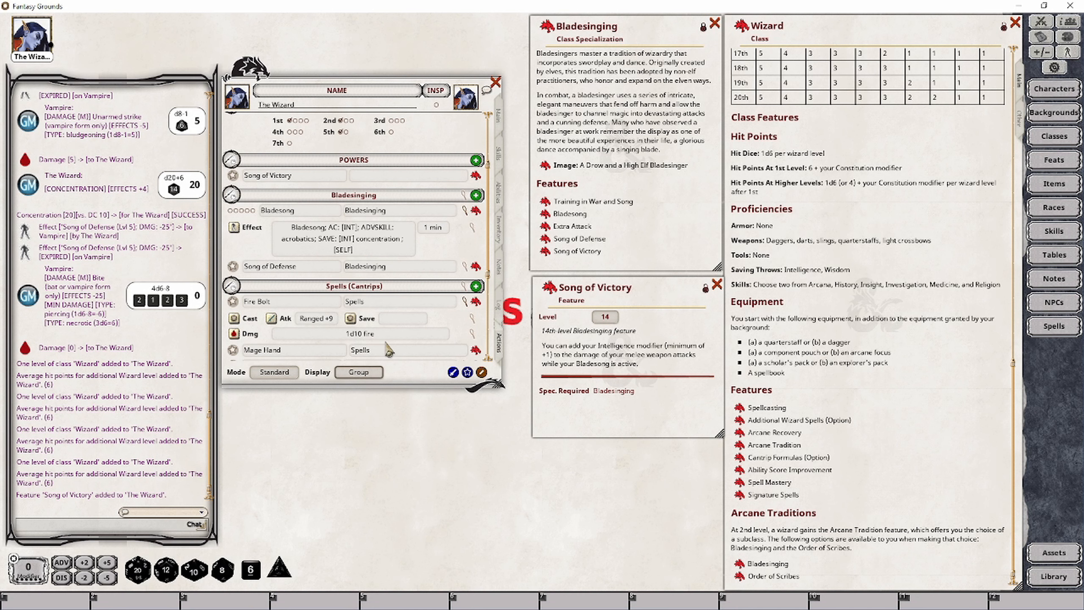
double_click(397, 211)
key("ctrl+c")
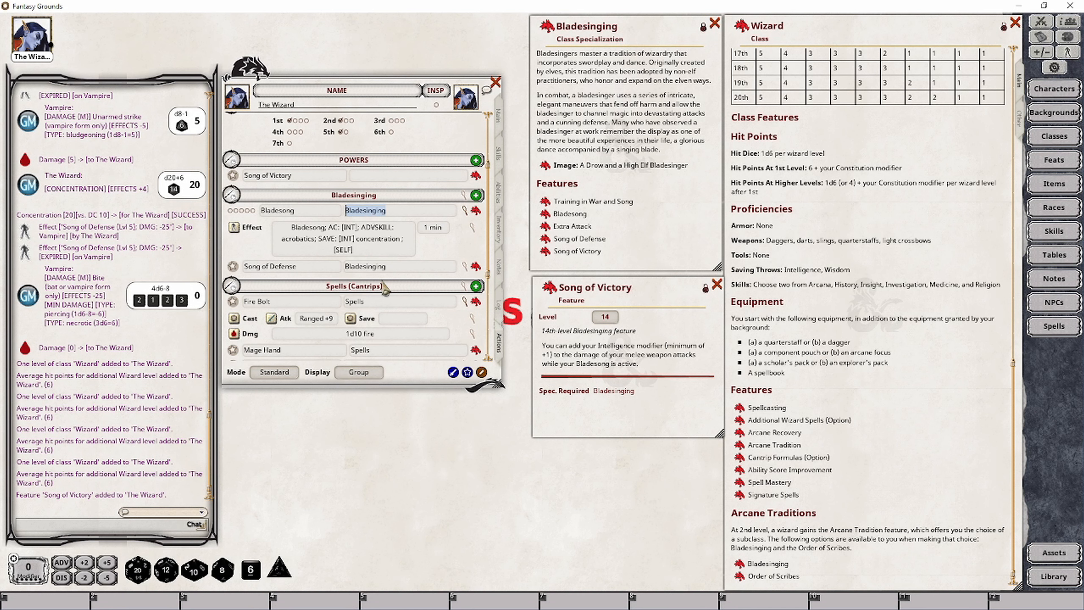
scroll(394, 268, "up", 2)
left_click(368, 245)
key("ctrl+v")
key("Return")
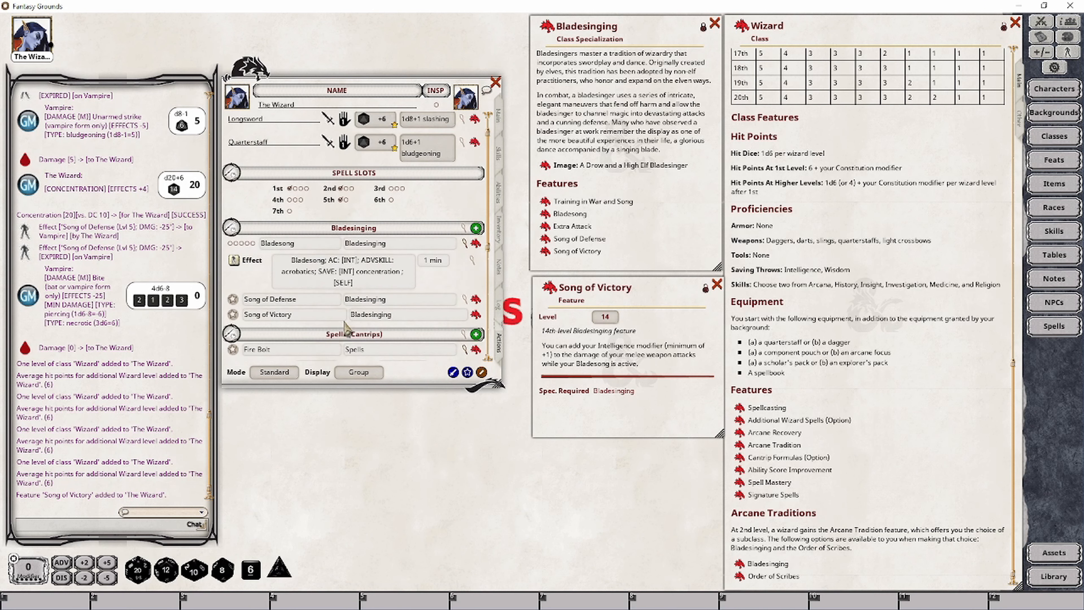
- Add an effect to the Song of Victory power and open its settings beneath the character sheet
scroll(341, 338, "down", 2)
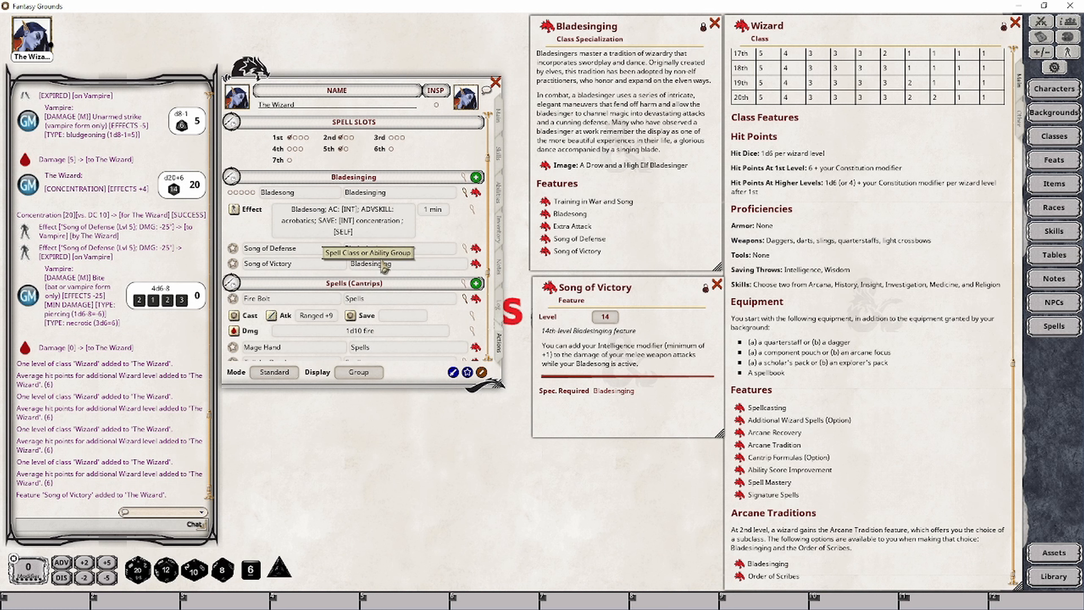
right_click(433, 263)
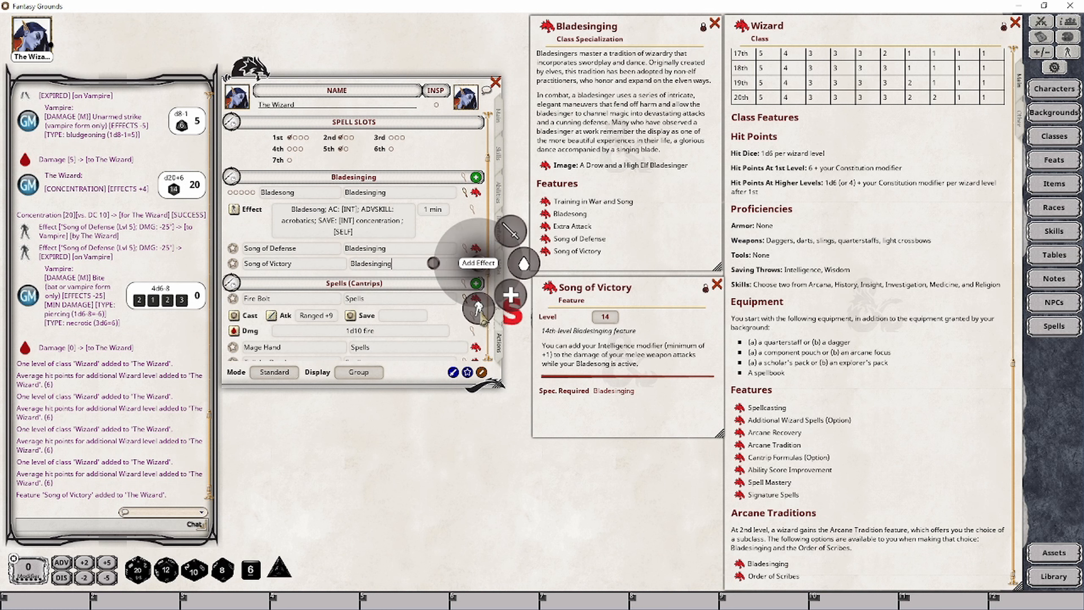
left_click(478, 305)
left_click(477, 279)
left_click_drag(544, 242, 387, 408)
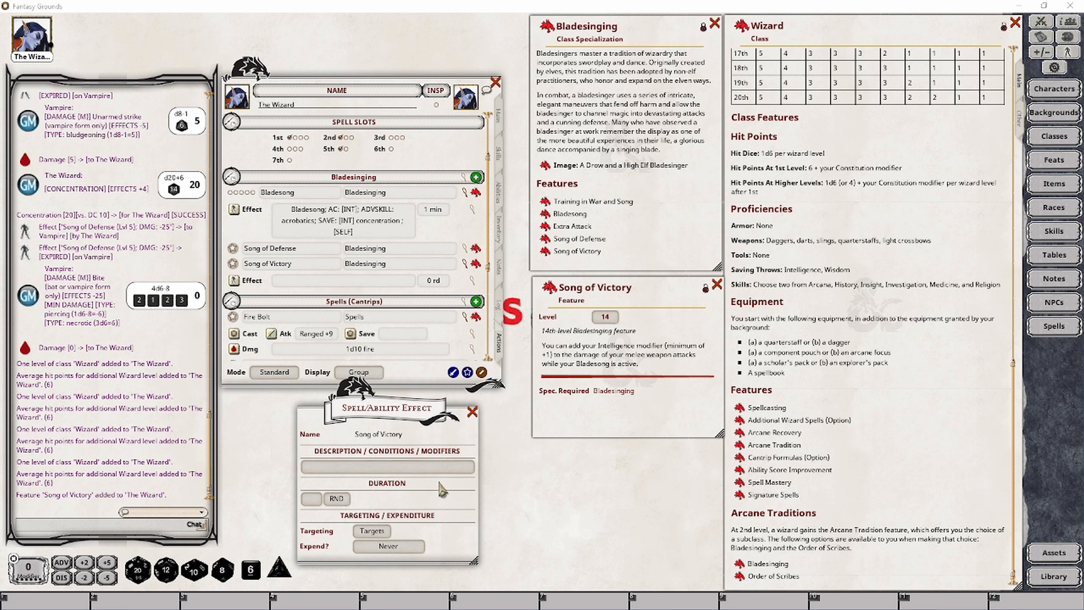
- Define the effect as "Song of Victory; IF: CUSTOM(Bladesong); DMG: [INT]" with targeting set to Self and expenditure set to Never
left_click(356, 467)
type("Song of Victory; IF: CUSTOM(Bladesong); DMG: [INT]")
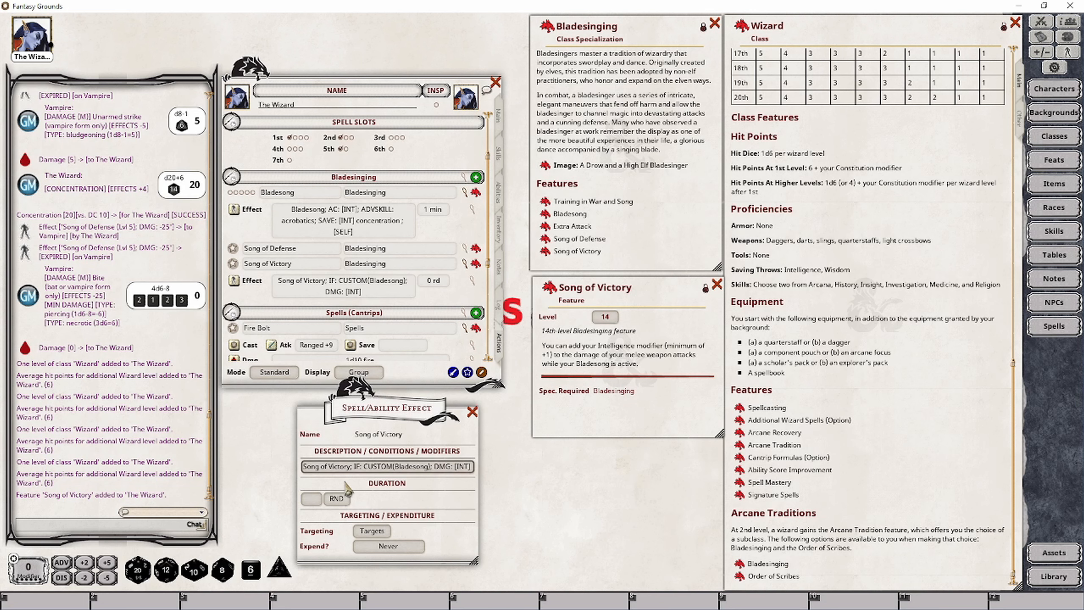
left_click(359, 531)
left_click(399, 546)
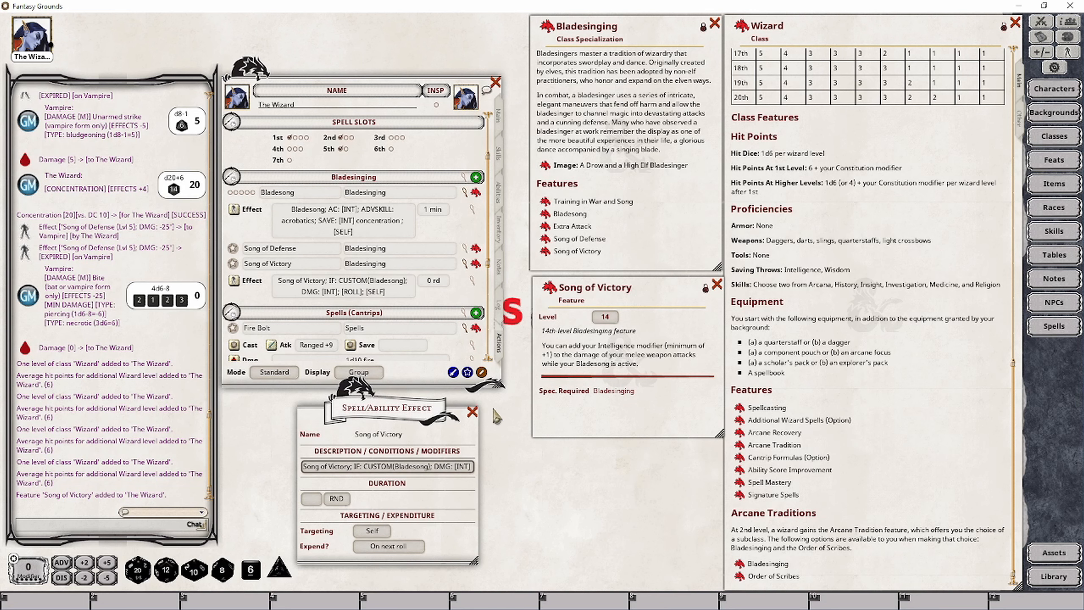
left_click(401, 550)
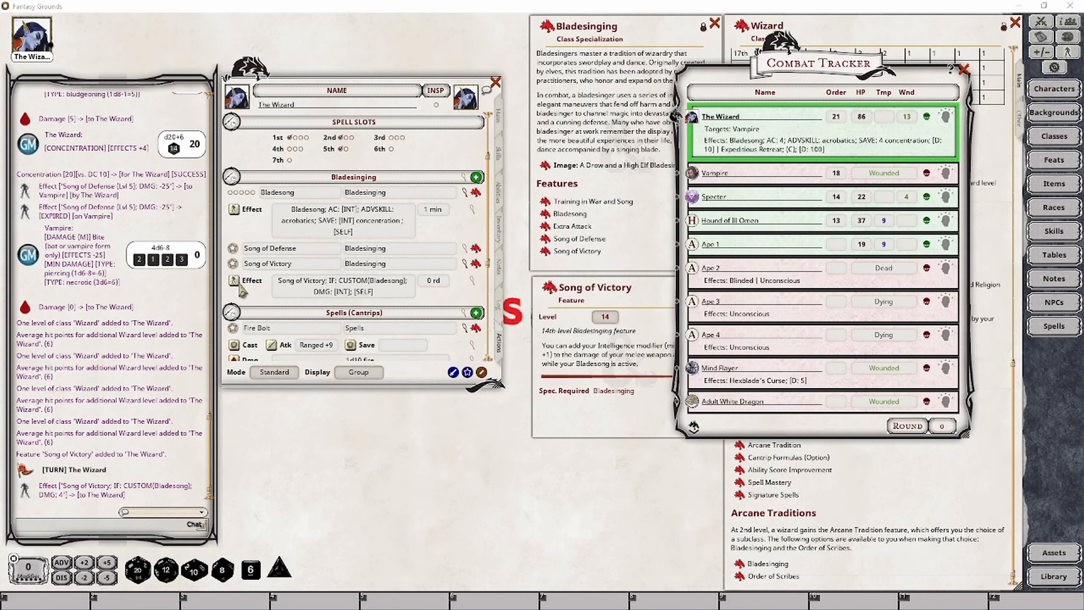
- Apply the Song of Victory effect to The Wizard in the combat tracker
left_click_drag(234, 281, 830, 156)
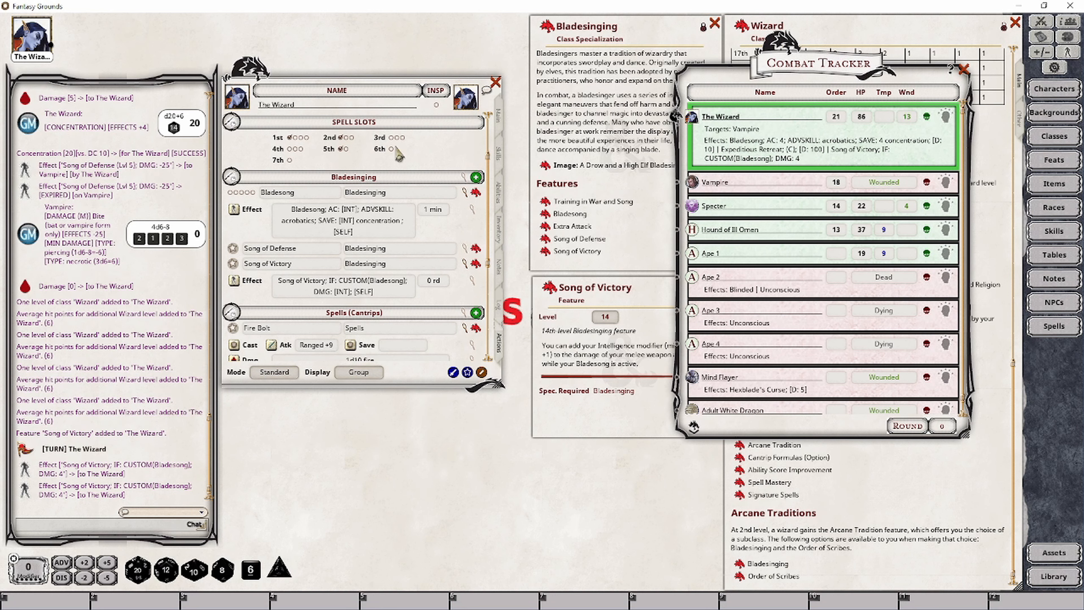
- Roll the Longsword attack and its damage against the targeted Vampire with Song of Victory active
scroll(378, 308, "up", 3)
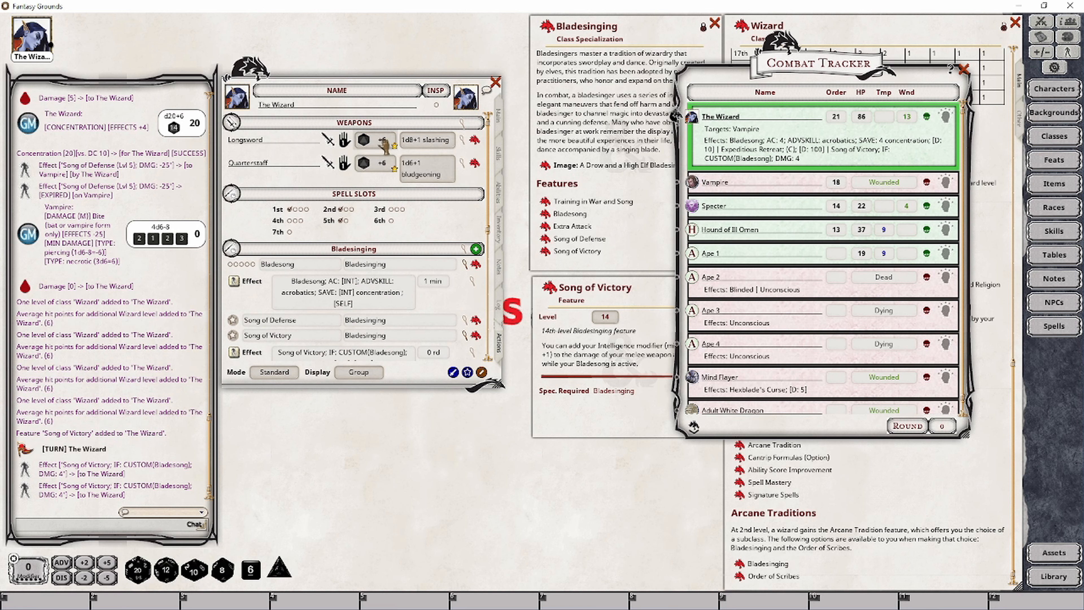
left_click_drag(383, 144, 107, 121)
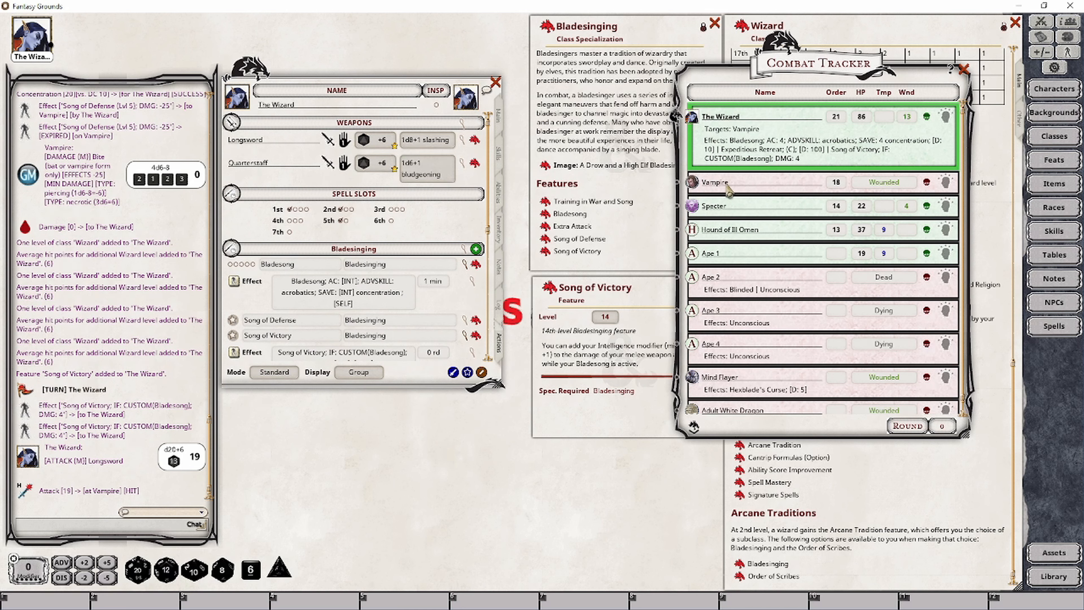
double_click(419, 140)
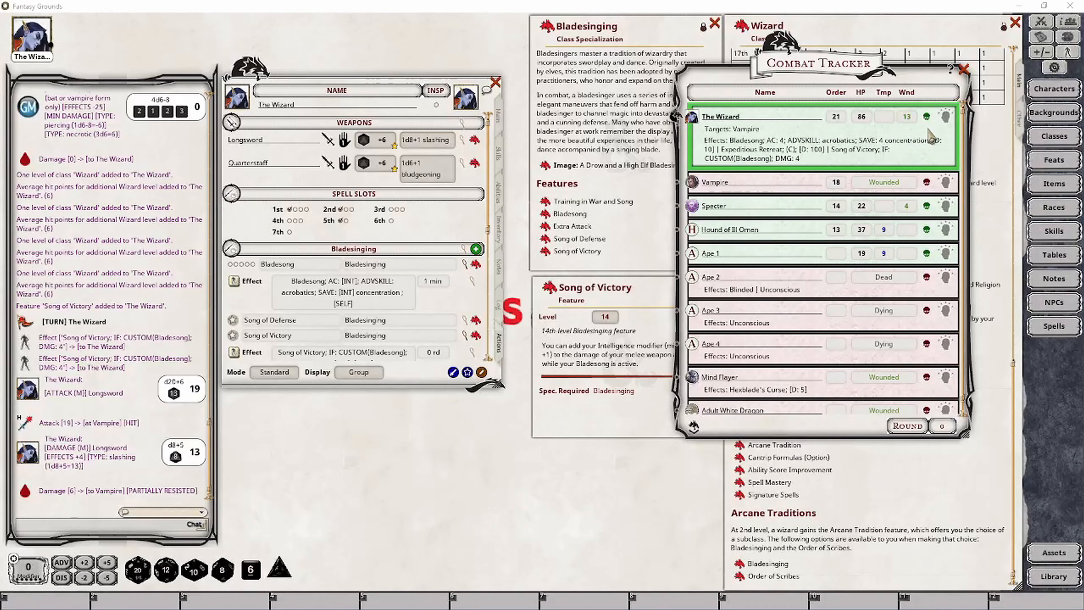
- Remove the Song of Victory effect from The Wizard in the combat tracker and roll Longsword damage against the Vampire without it
left_click(946, 116)
left_click(938, 160)
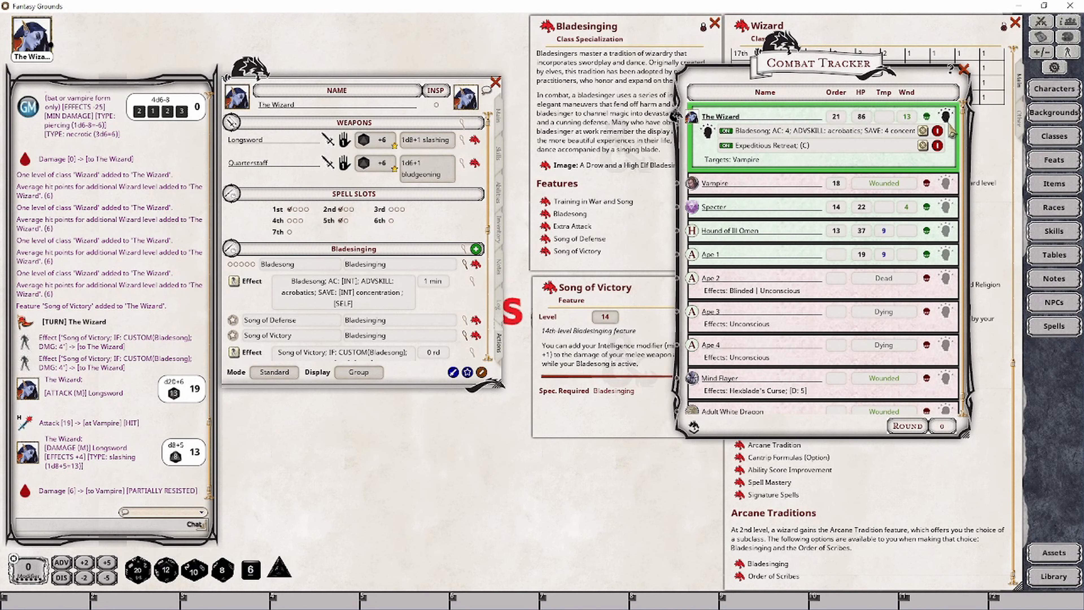
left_click(948, 119)
double_click(425, 139)
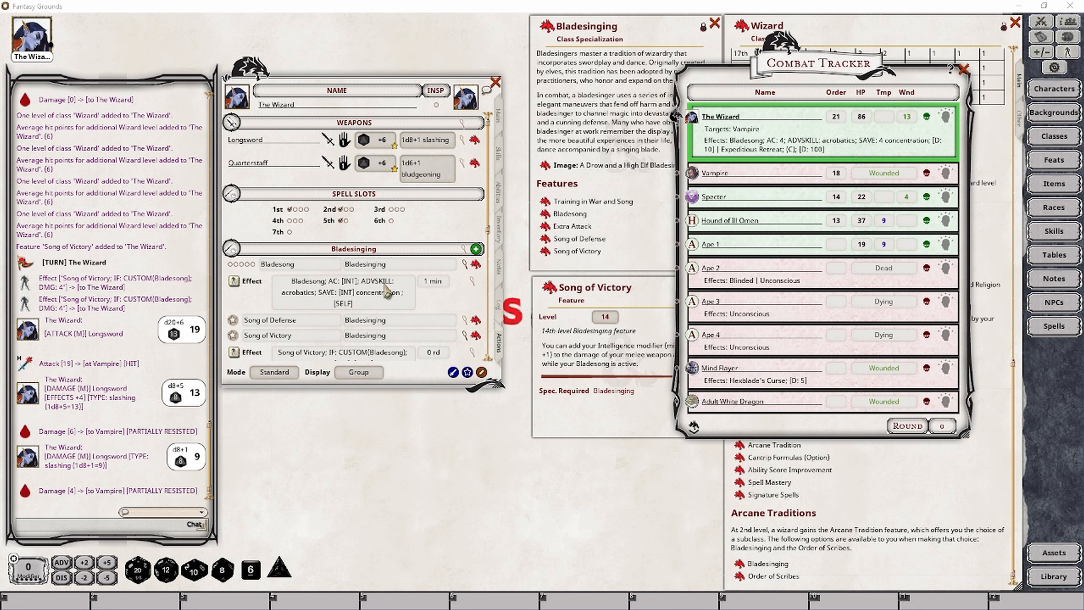
- Restrict the Song of Victory effect's damage bonus to melee by changing its modifier to "DMG: [INT] melee"
scroll(468, 305, "down", 2)
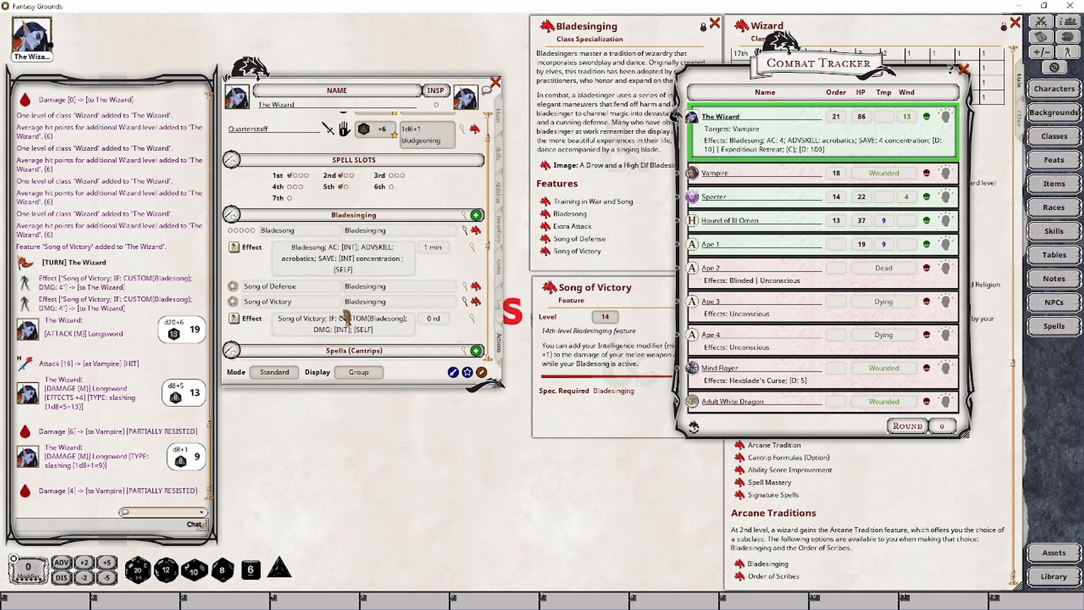
left_click(472, 318)
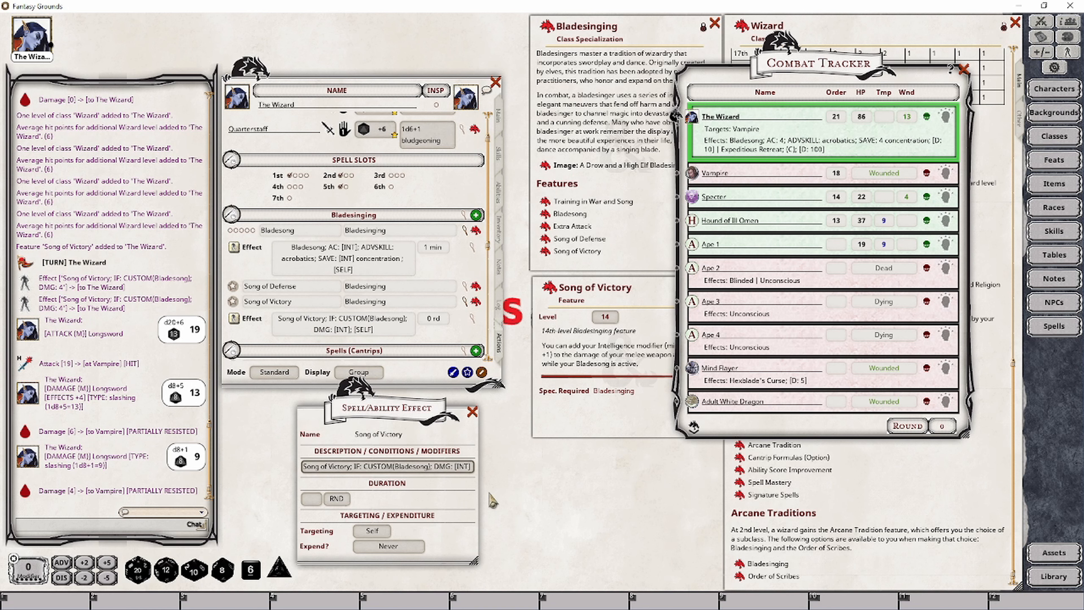
type("melee")
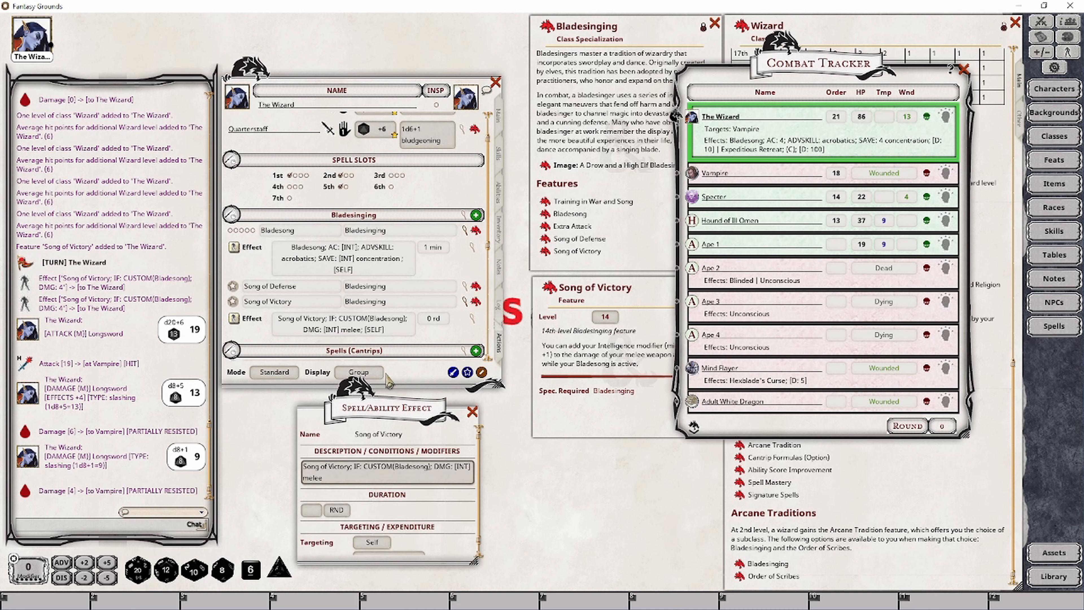
left_click(346, 477)
left_click(472, 412)
- Apply the melee-only Song of Victory effect to The Wizard and roll Longsword damage against the Vampire
scroll(384, 316, "up", 2)
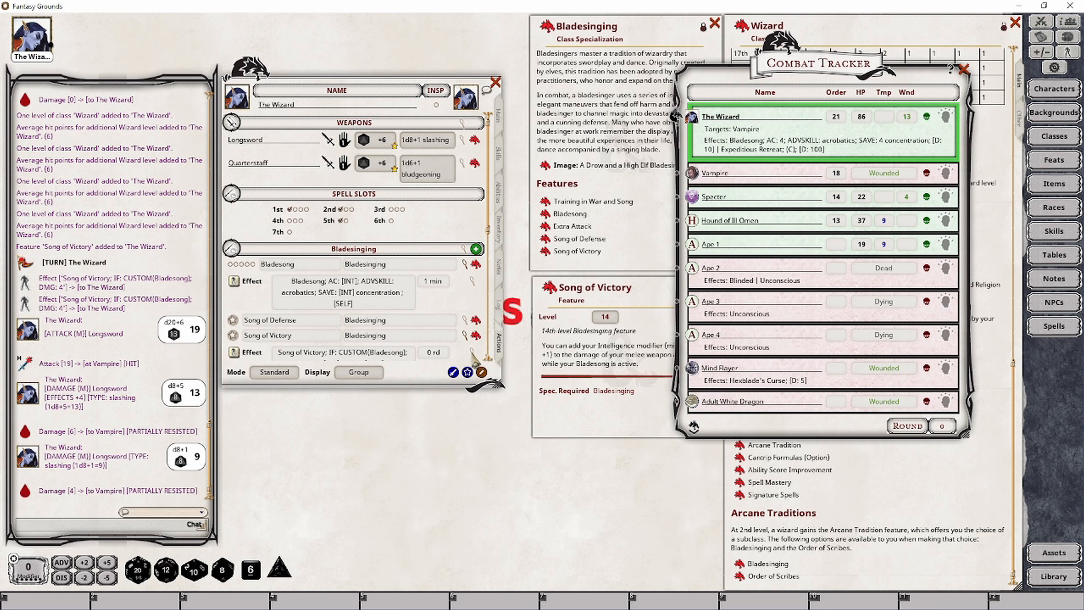
scroll(446, 354, "down", 2)
left_click_drag(235, 302, 774, 152)
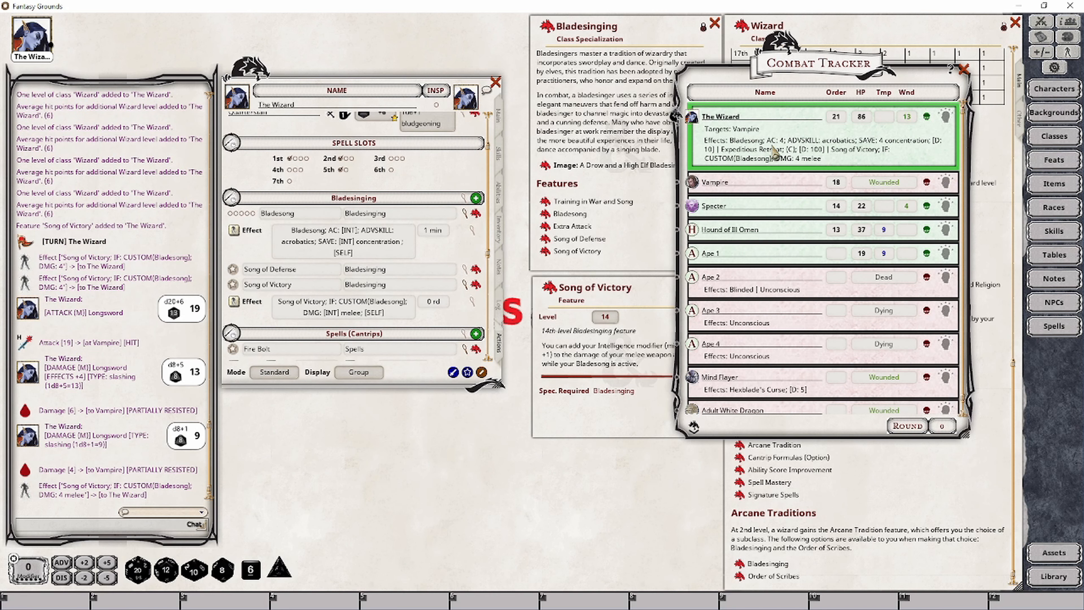
scroll(410, 171, "up", 3)
double_click(427, 145)
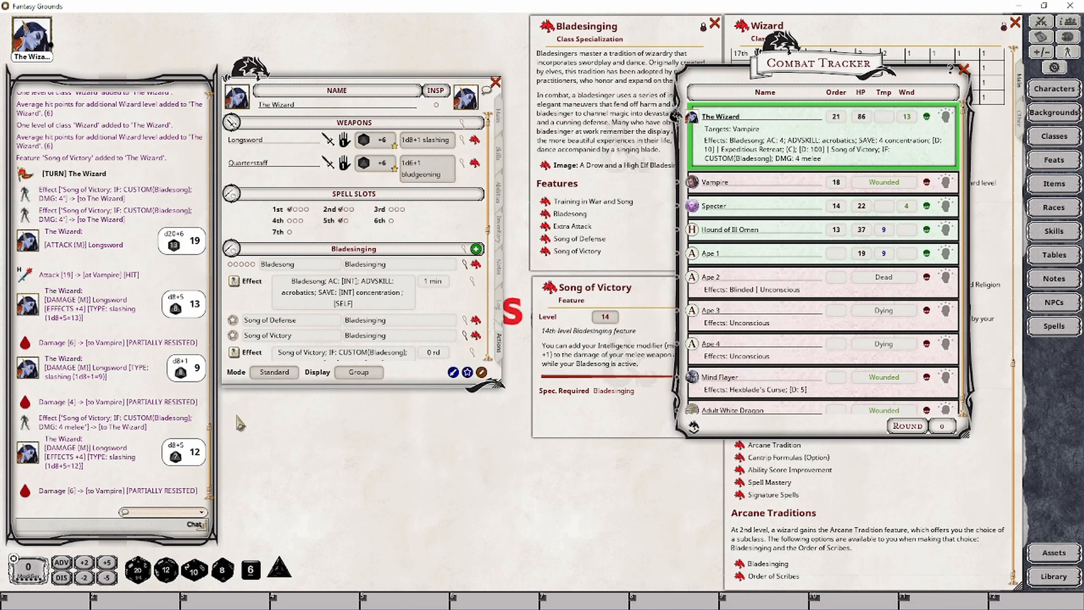
- Roll the Fire Bolt cantrip's damage against the Vampire to test the melee restriction on a spell
scroll(408, 278, "down", 5)
scroll(407, 266, "down", 5)
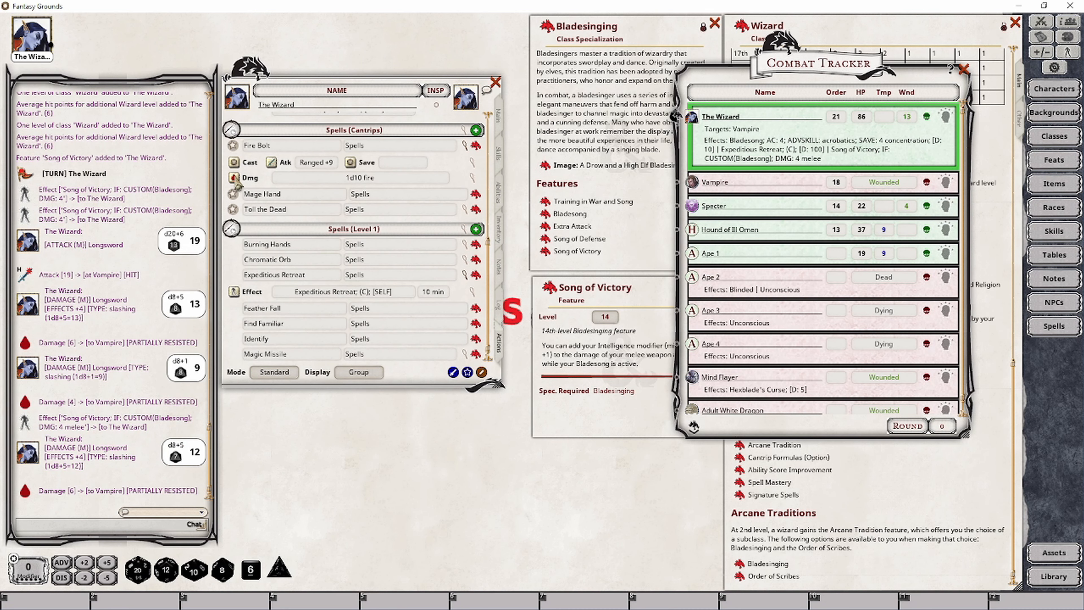
double_click(235, 182)
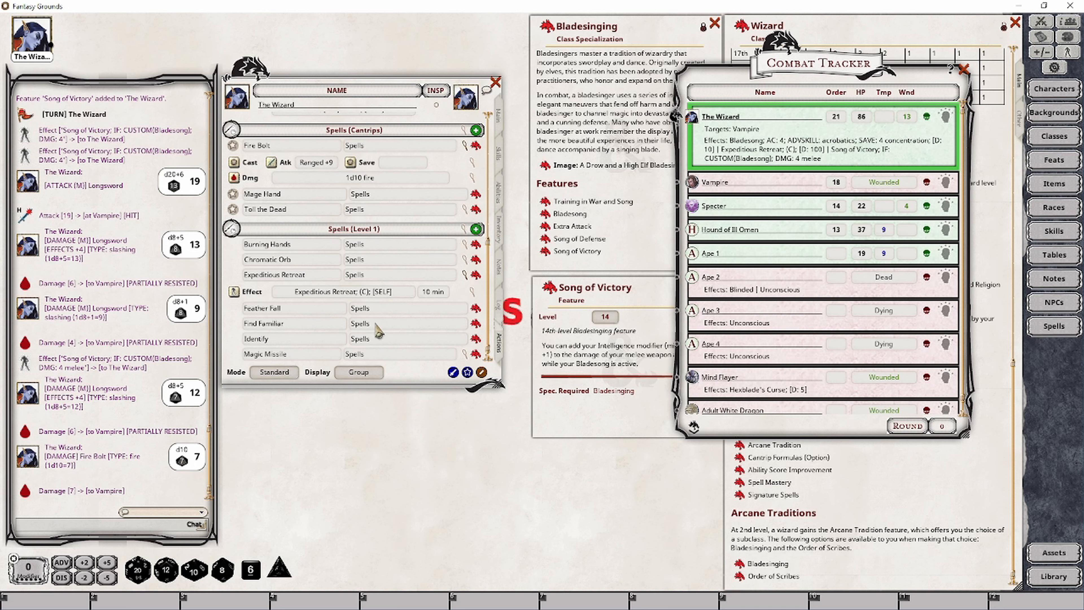
scroll(397, 321, "up", 3)
scroll(397, 321, "up", 4)
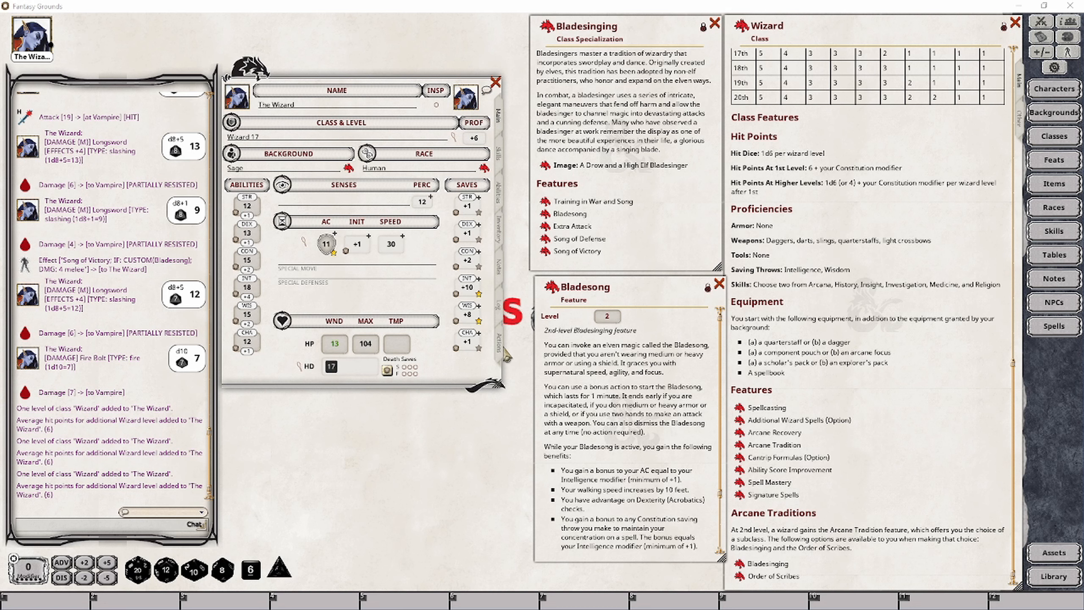
- Switch the character's actions to Preparation mode to show Bladesong's daily uses, and close the Bladesong feature description
left_click(502, 348)
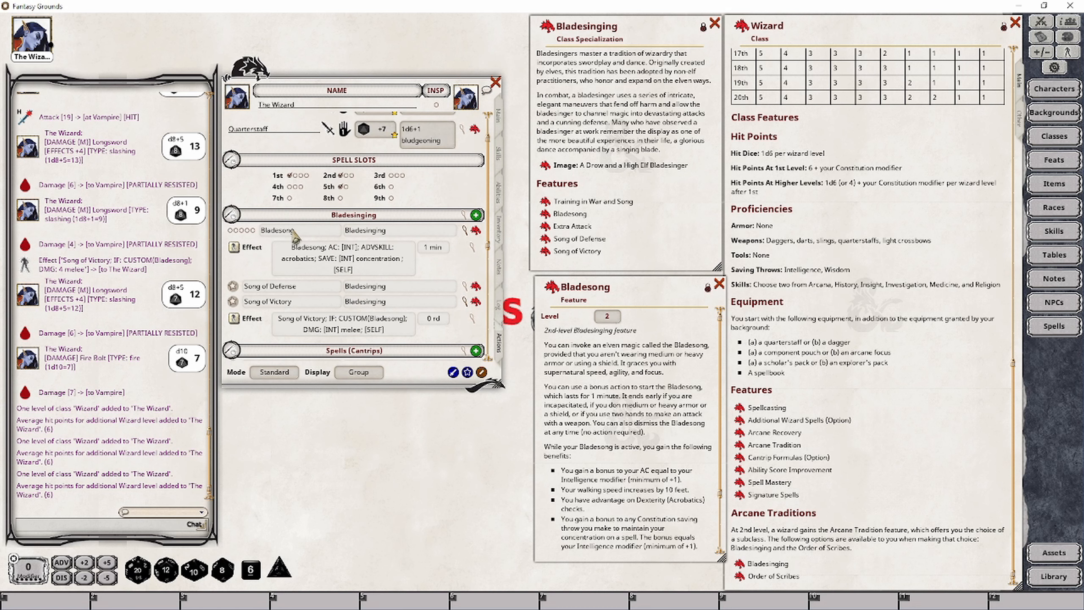
left_click(289, 372)
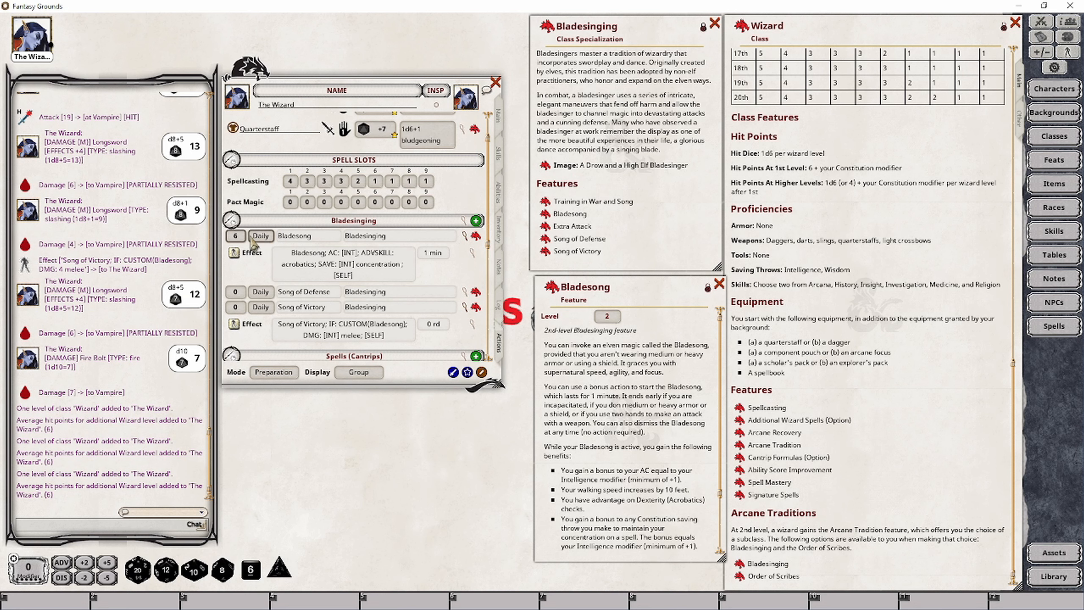
left_click(719, 284)
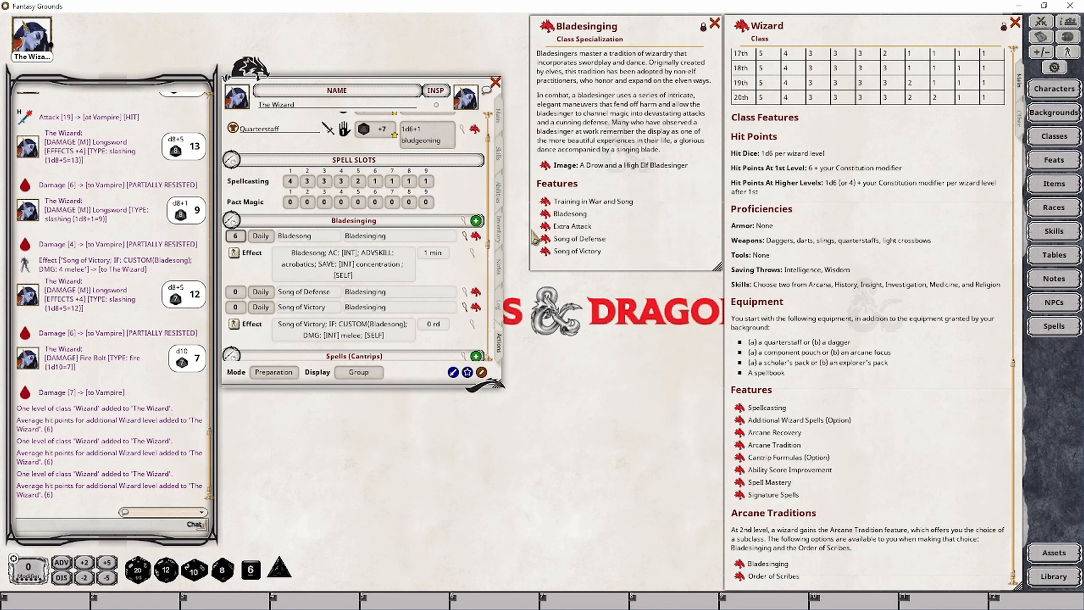